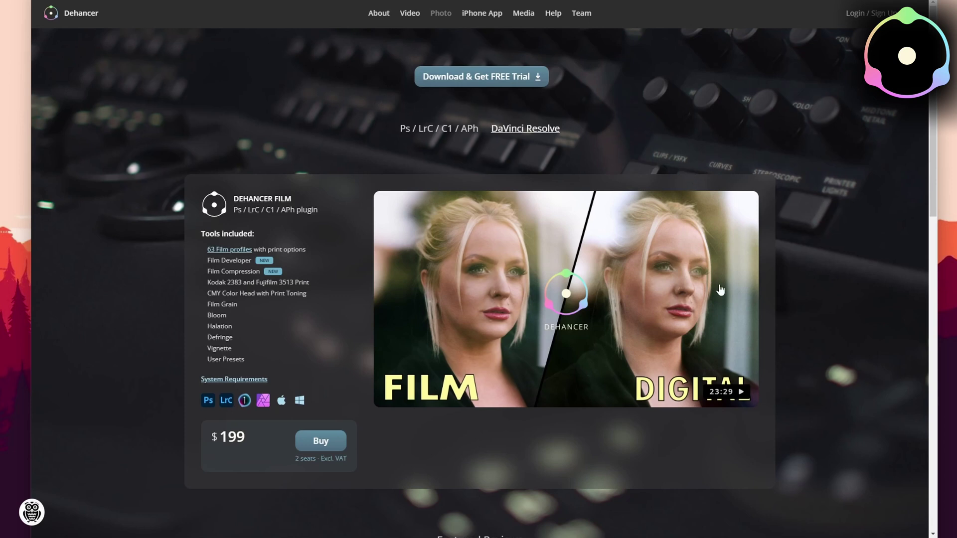
Open the Dehancer free trial download options and choose the Ps / LrC / C1 / APh plugin for Windows 10
left_click(492, 78)
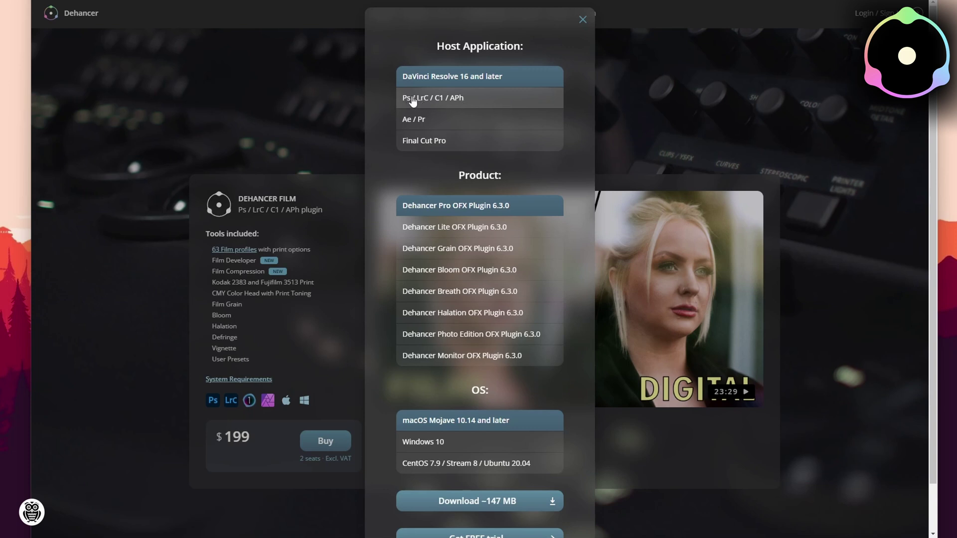
left_click(468, 98)
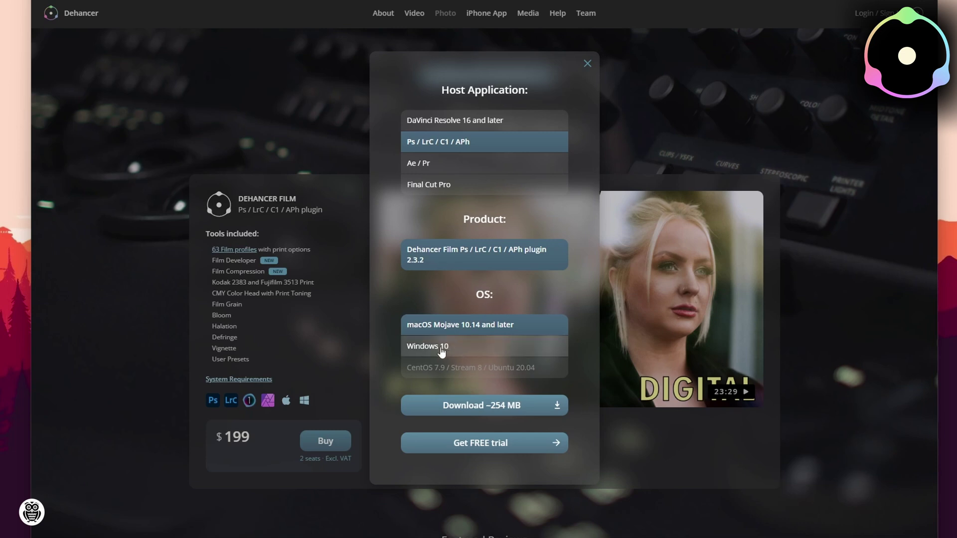
left_click(465, 350)
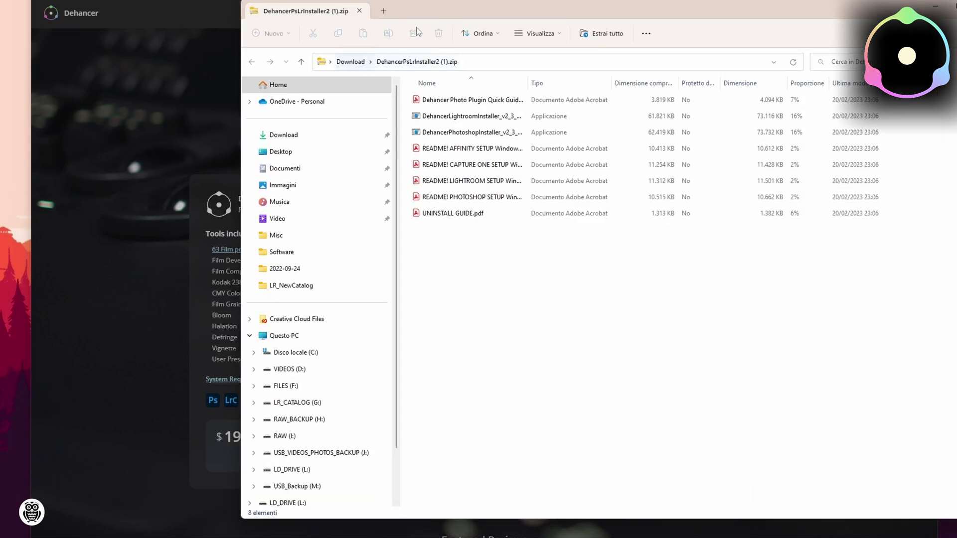
Extract all files from the downloaded DehancerPsLrInstaller2 (1).zip archive into the proposed destination folder
left_click_drag(435, 14, 320, 13)
left_click_drag(410, 82, 499, 80)
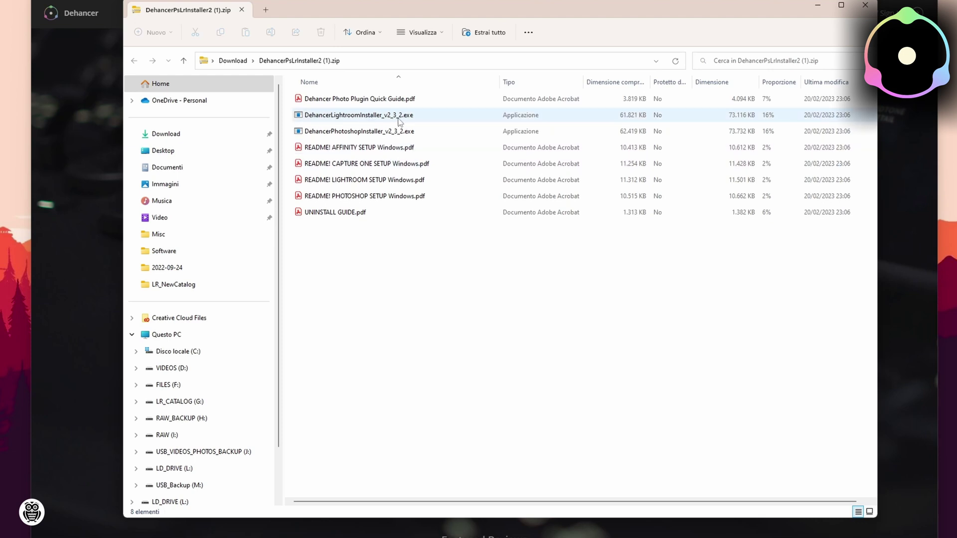
double_click(377, 131)
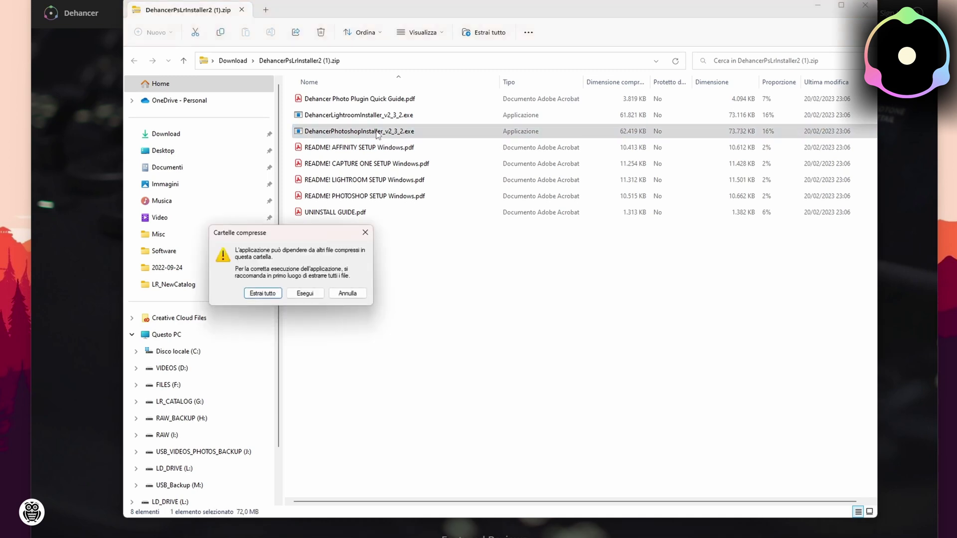
left_click(322, 355)
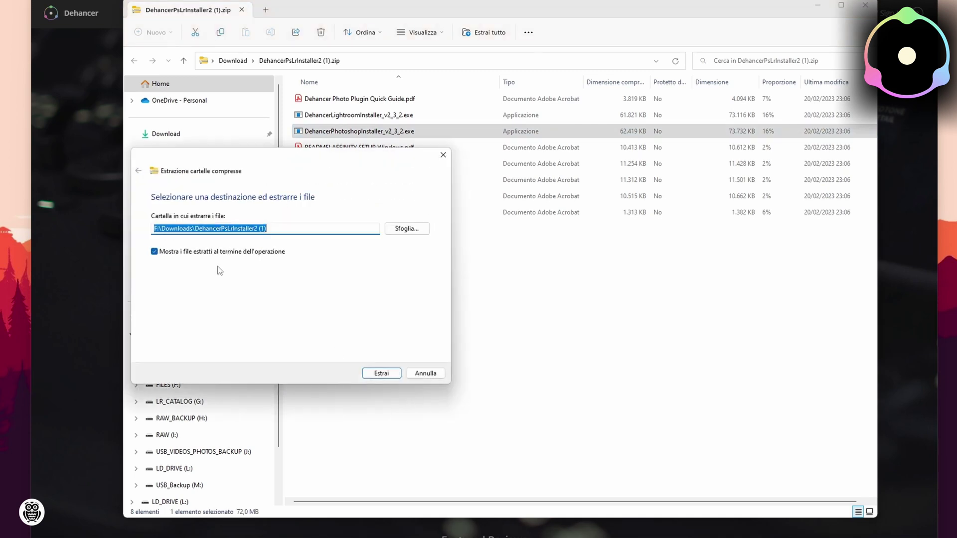
left_click(382, 375)
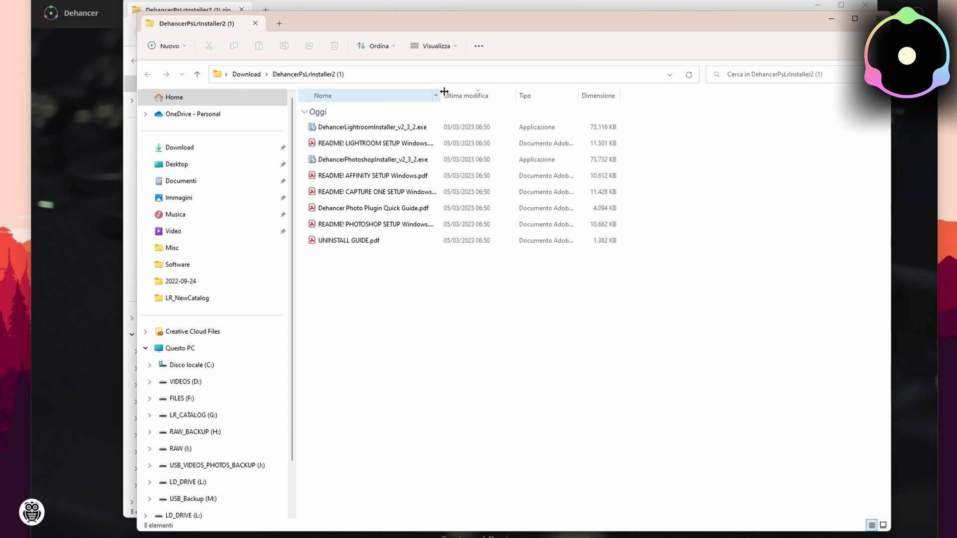
Launch DehancerPhotoshopInstaller_v2_3_2.exe from the extracted folder and allow it to run despite the Windows SmartScreen block
left_click_drag(443, 95, 530, 96)
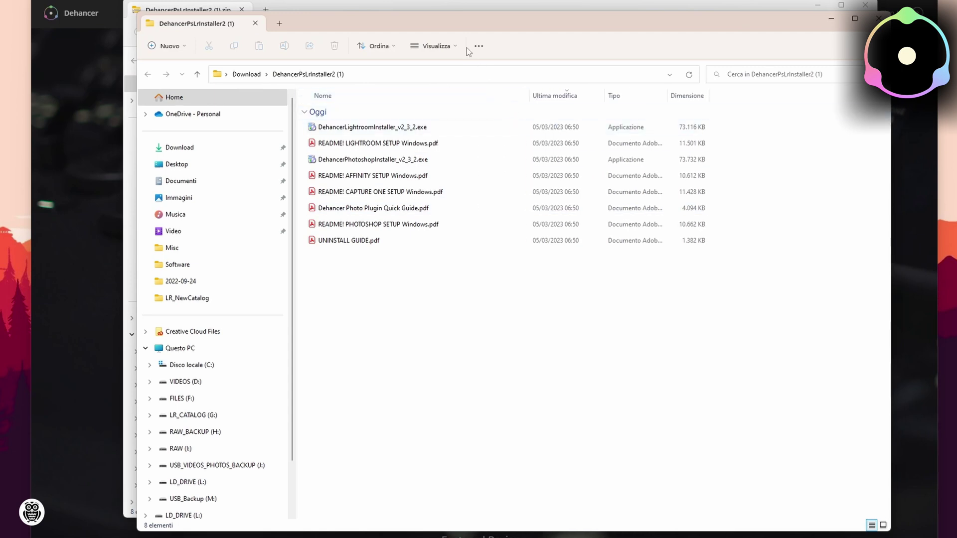
left_click_drag(442, 28, 464, 33)
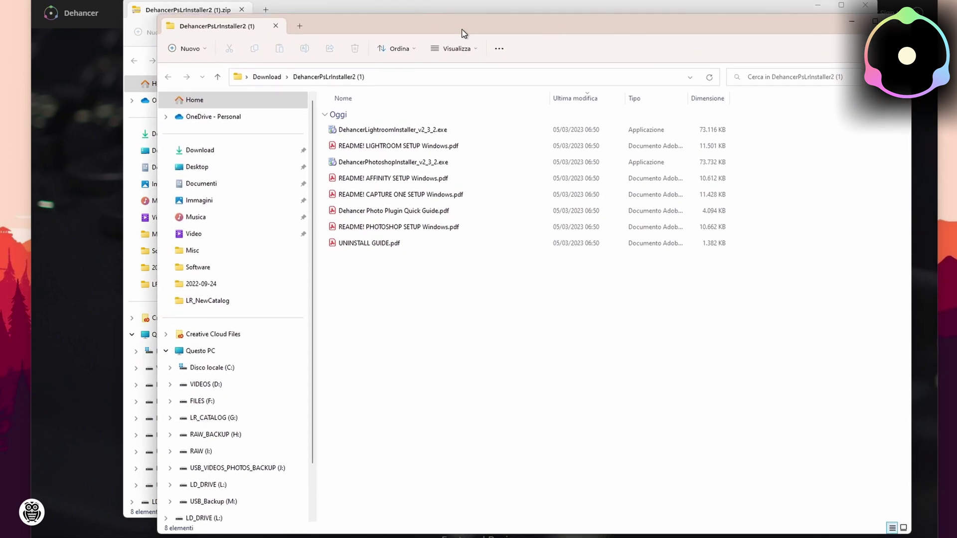
double_click(421, 163)
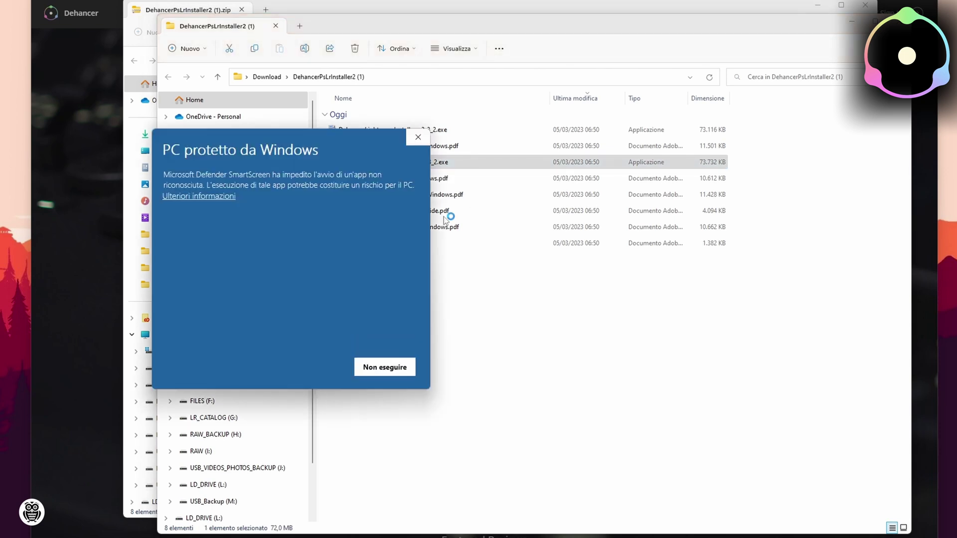
left_click(204, 196)
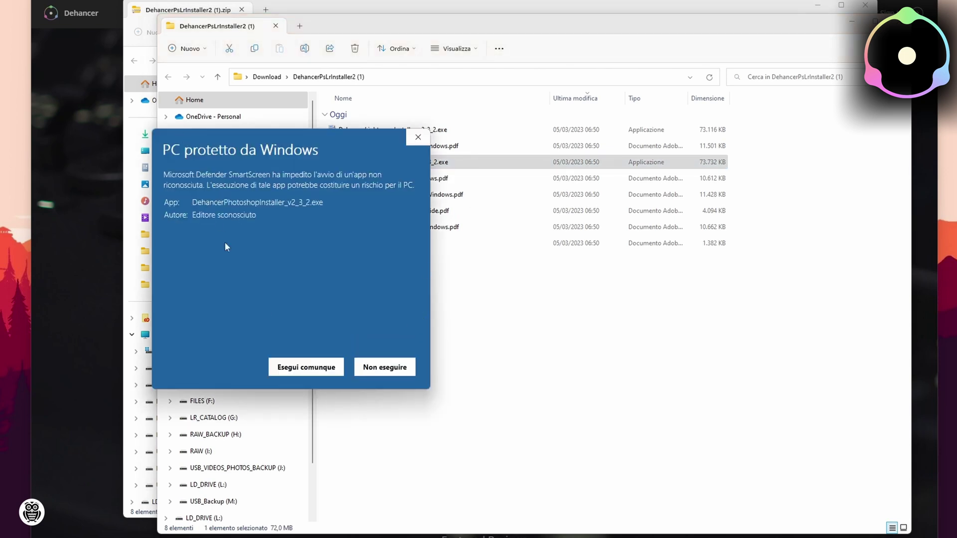
left_click(304, 369)
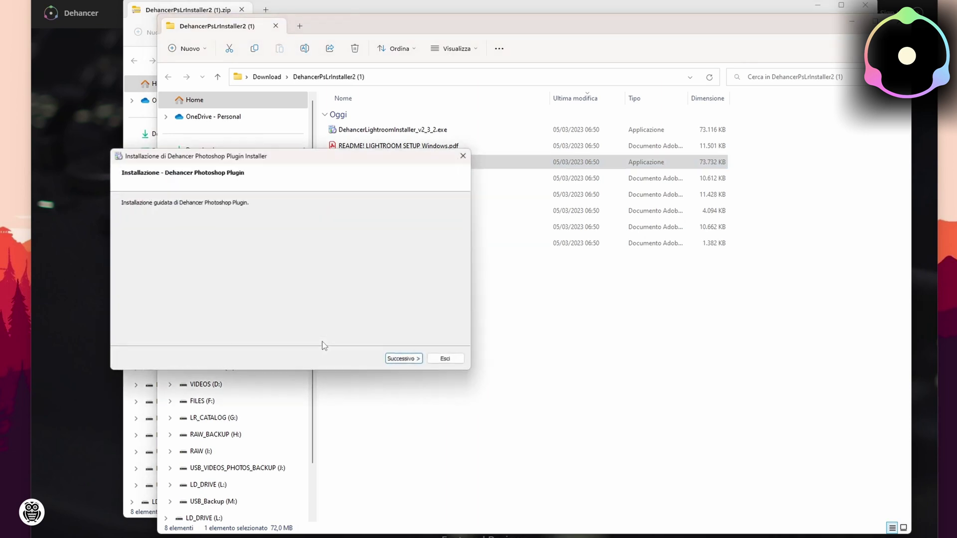
Accept the licence agreement and complete the Dehancer Photoshop Plugin installation wizard
left_click_drag(282, 151, 419, 132)
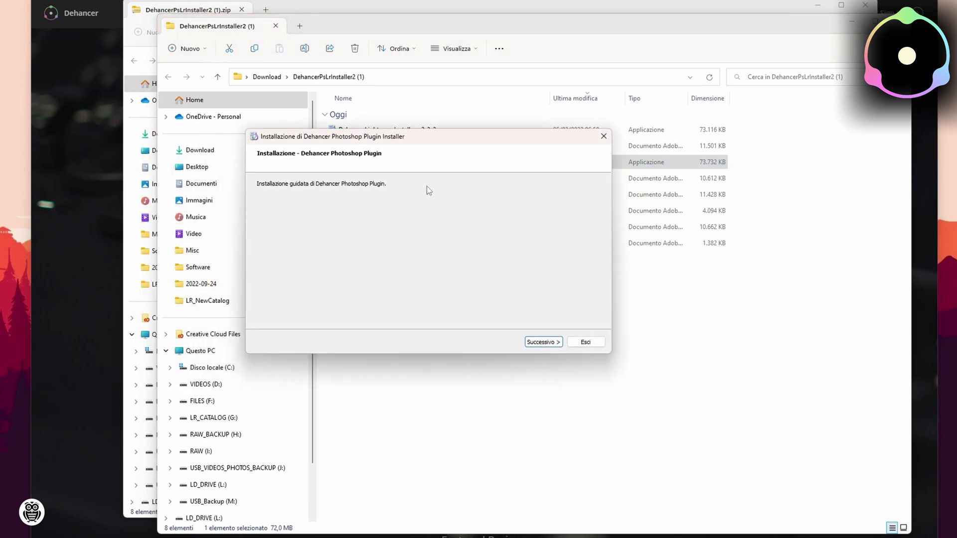
left_click(547, 345)
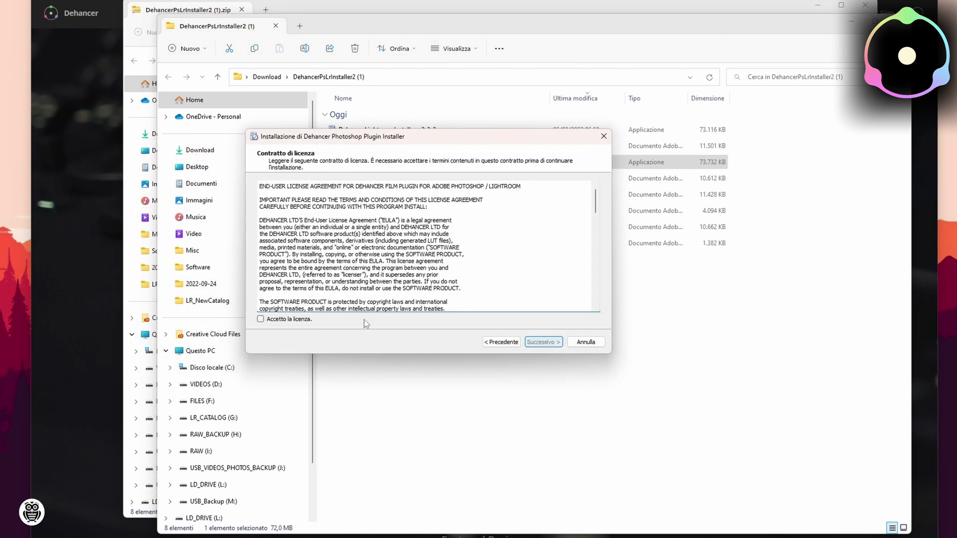
left_click(261, 319)
left_click(544, 342)
left_click(545, 344)
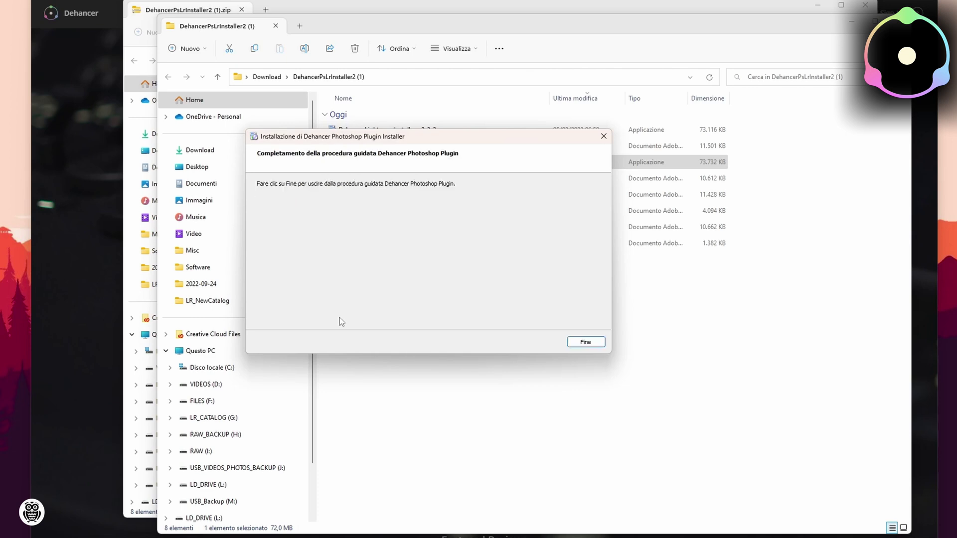
left_click(586, 345)
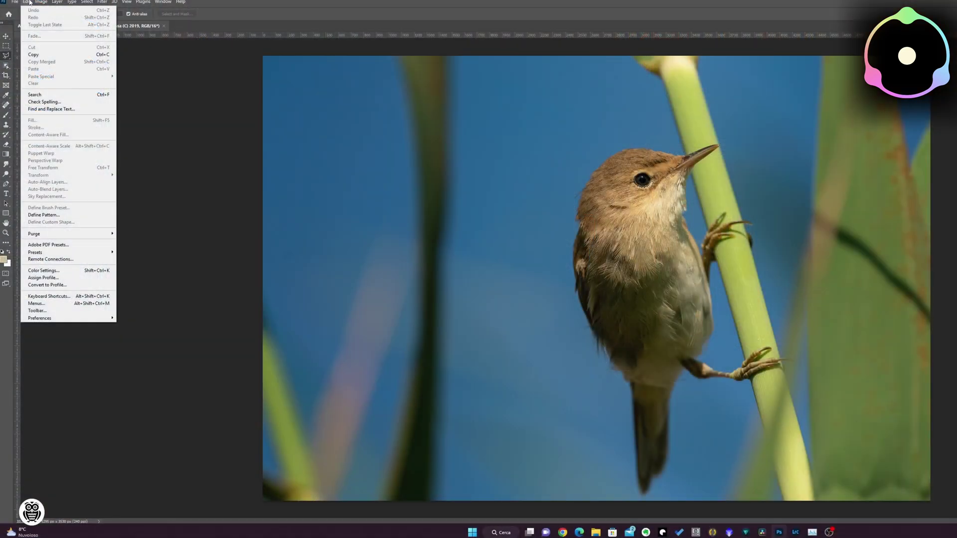
Set Photoshop's RGB working space to sRGB IEC61966-2.1 in the Color Settings
left_click(70, 270)
left_click_drag(326, 152, 727, 142)
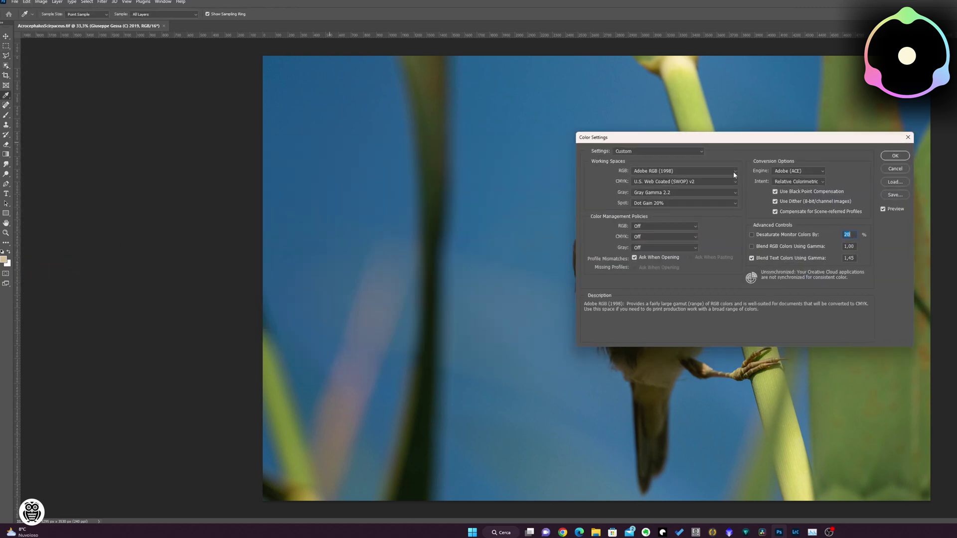
left_click(736, 172)
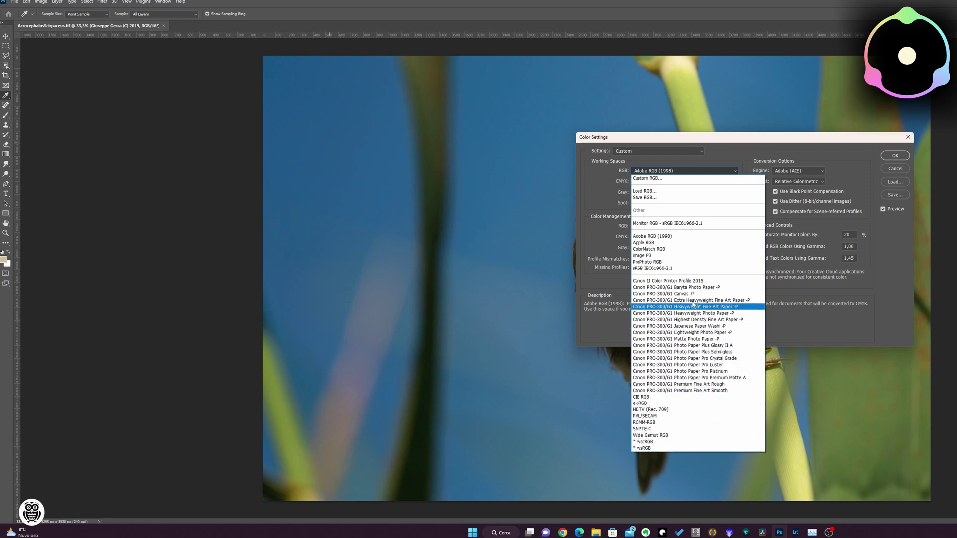
left_click(713, 269)
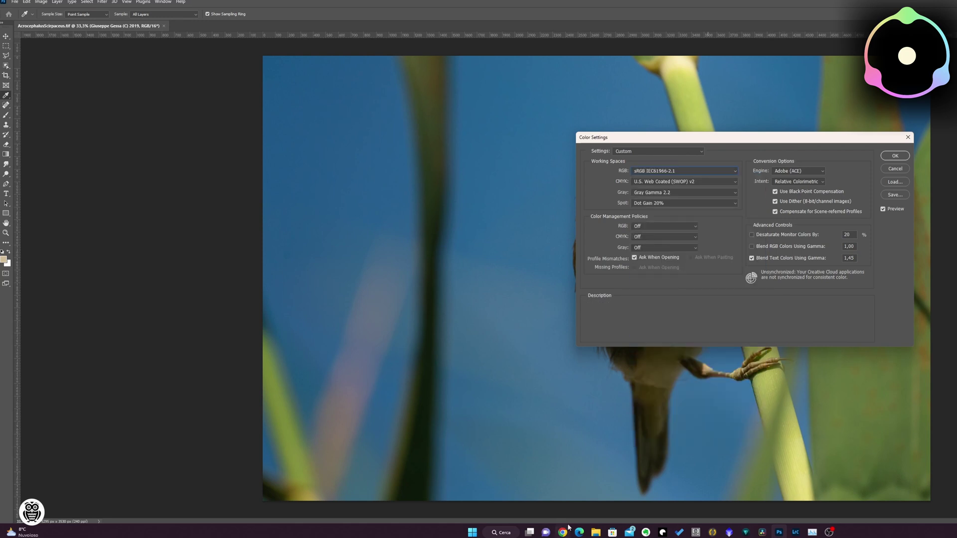
key("Return")
Set the Camera Raw workflow color space to sRGB IEC61966-2.1 and the depth to 16 Bits/Channel
left_click(26, 1)
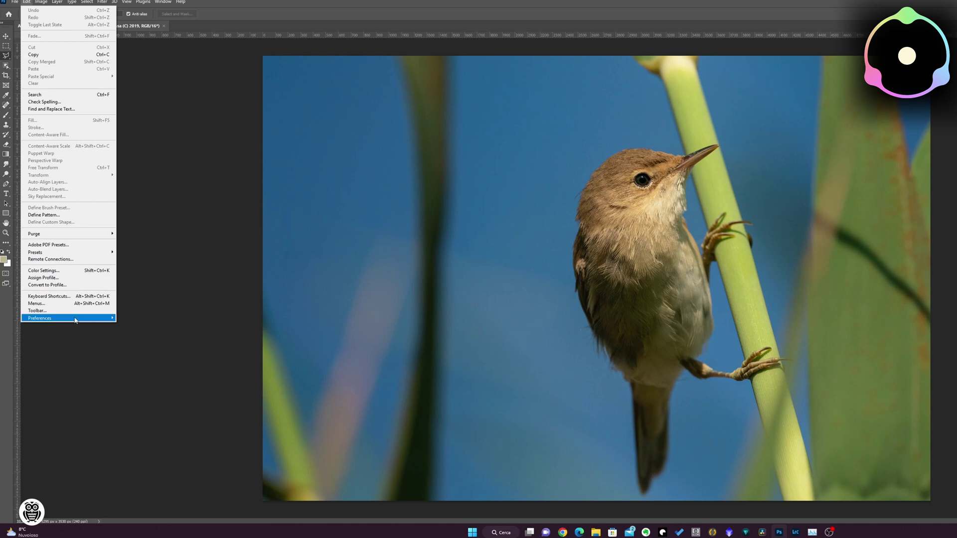
mouse_move(76, 319)
left_click(137, 470)
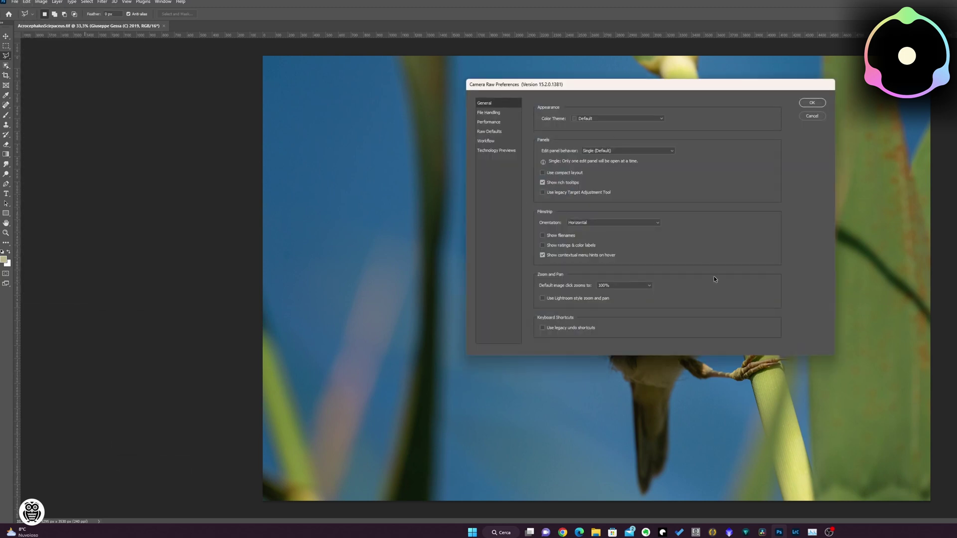
left_click(488, 143)
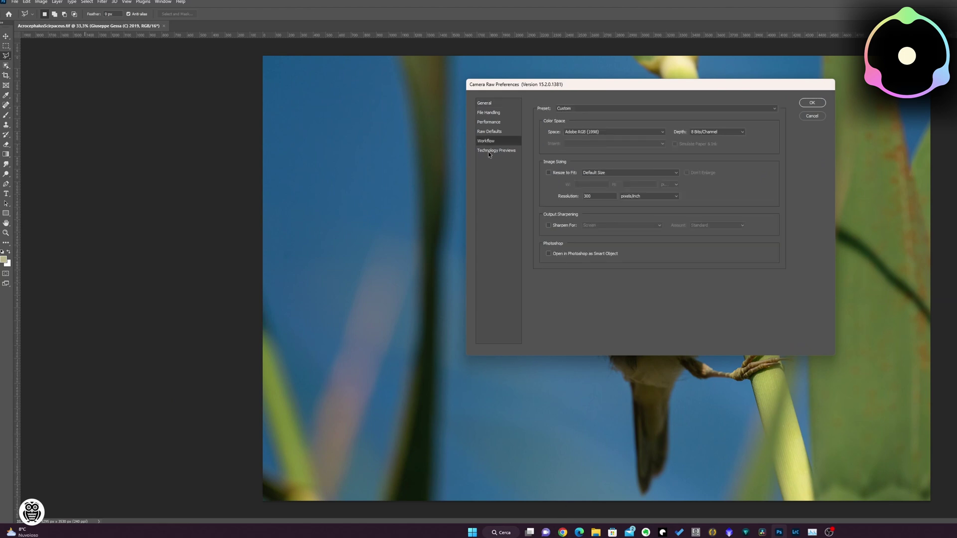
left_click(663, 133)
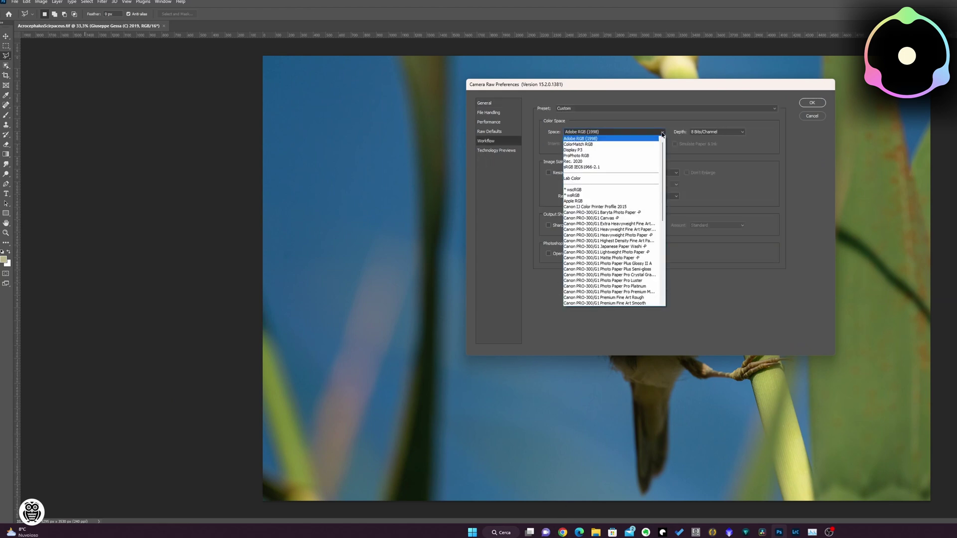
left_click(601, 168)
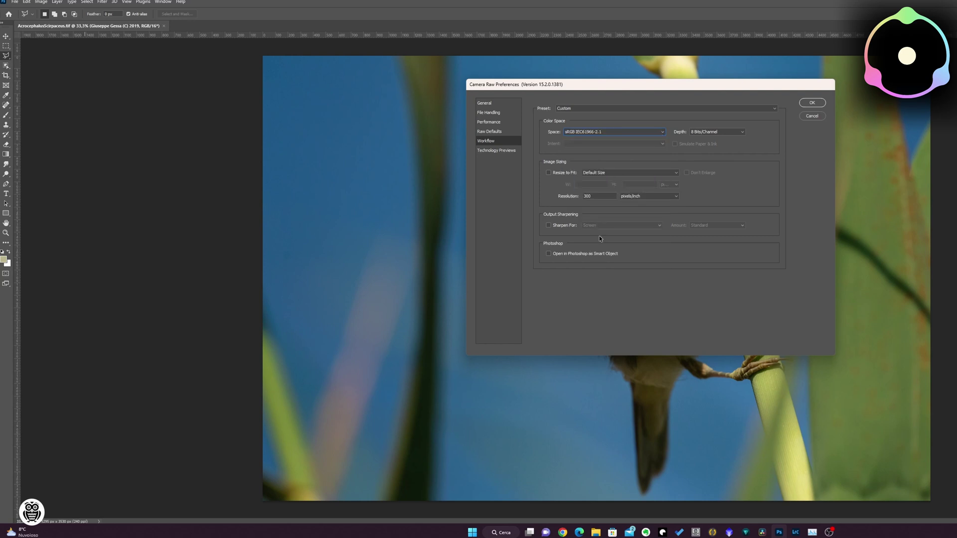
left_click(743, 132)
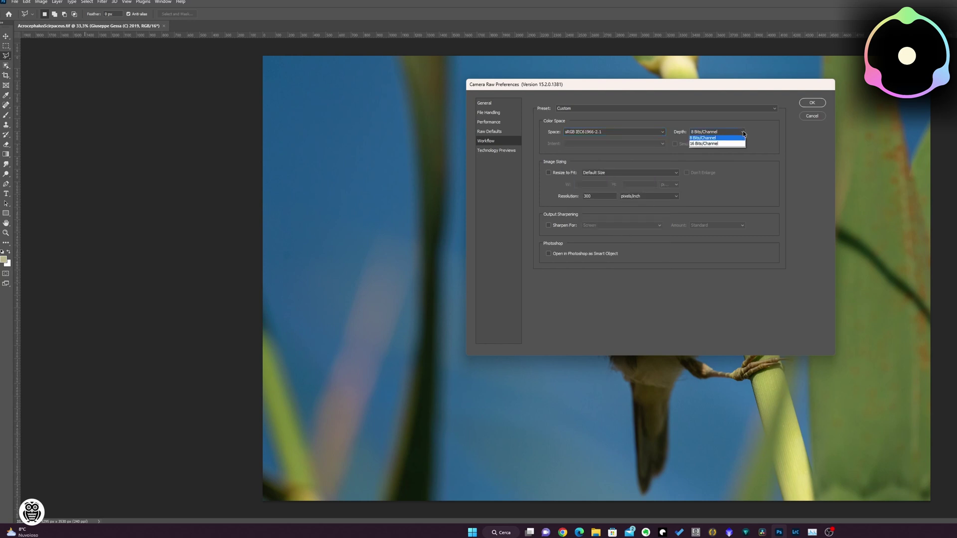
left_click(699, 146)
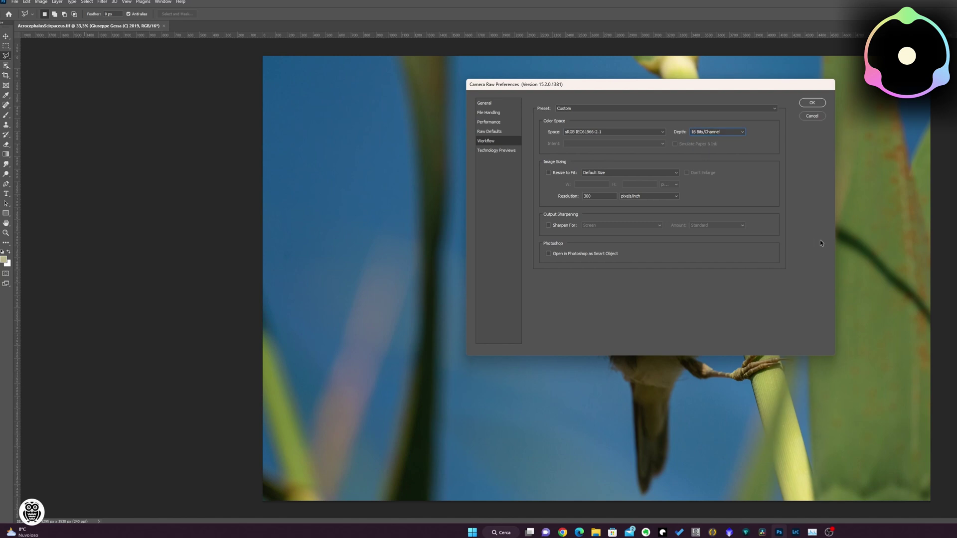
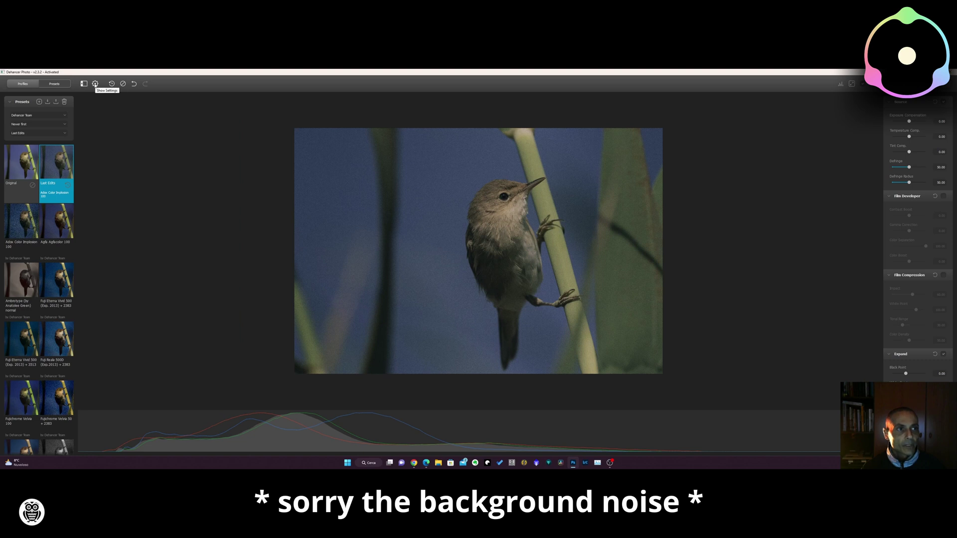
Review the Dehancer plugin settings and its licence information, and return to the image preview
left_click(95, 84)
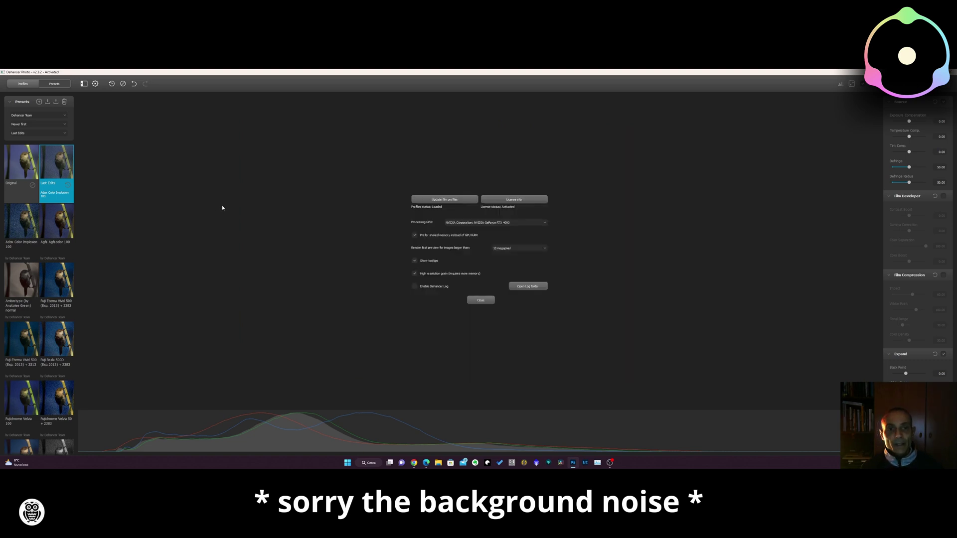
left_click(510, 201)
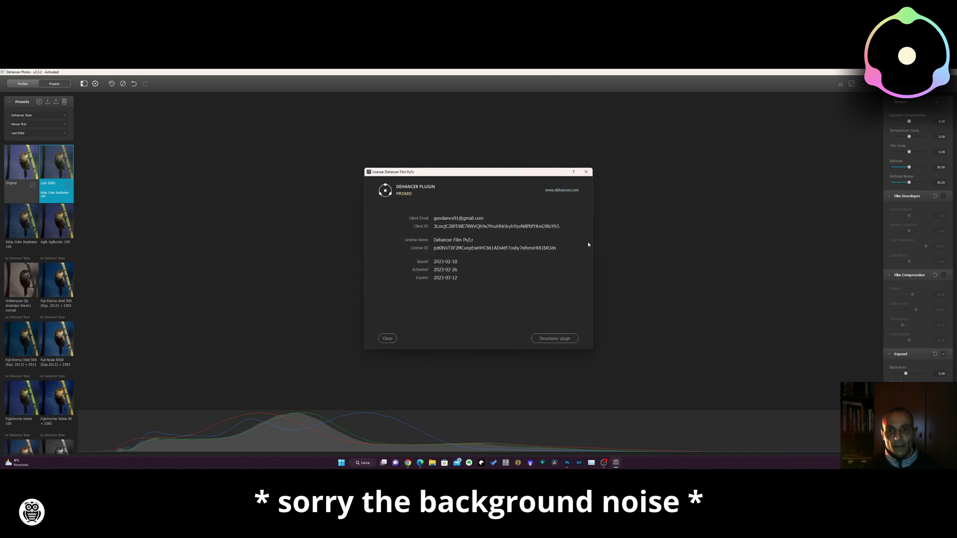
left_click(586, 172)
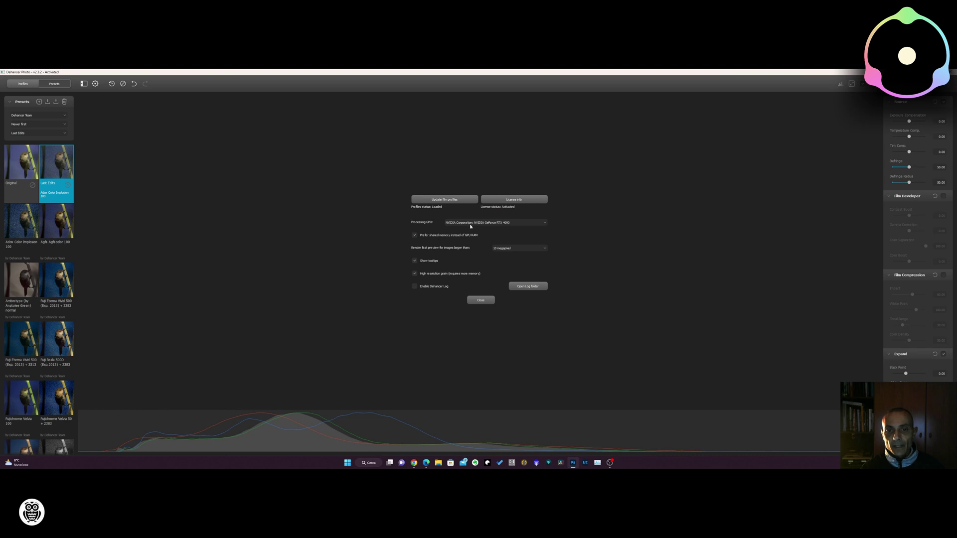
left_click(481, 300)
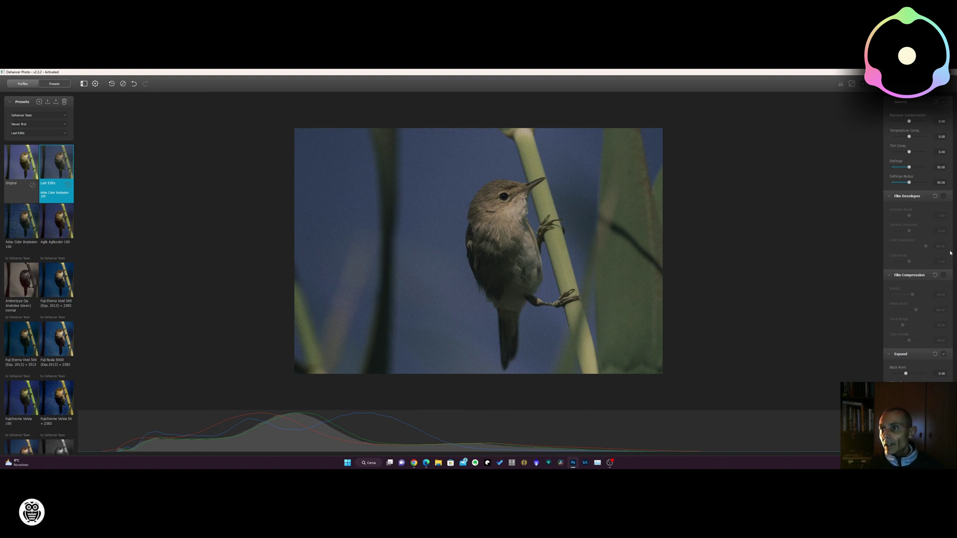
Look through the Dehancer adjustment tools from Expand and Print down to Film Grain and Halation
scroll(930, 247, "down", 5)
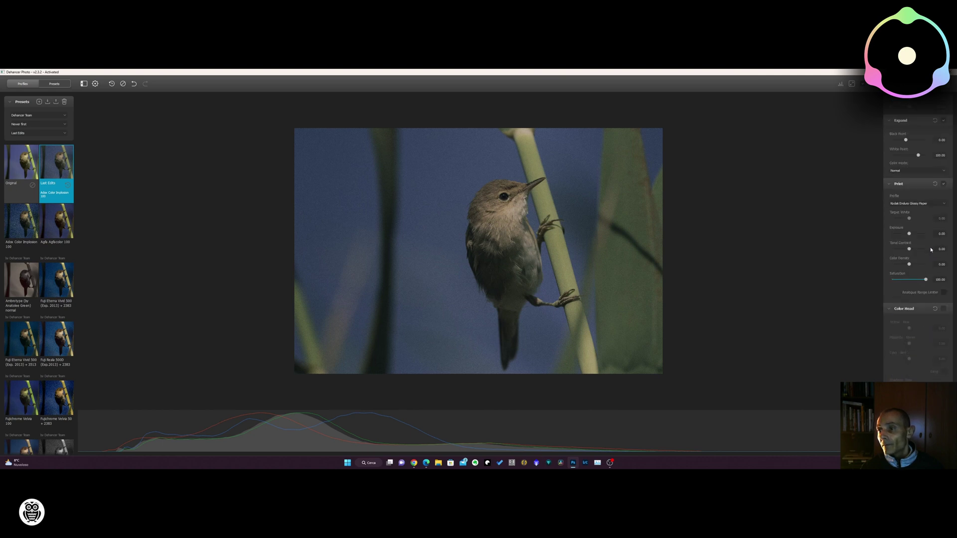
scroll(930, 249, "down", 2)
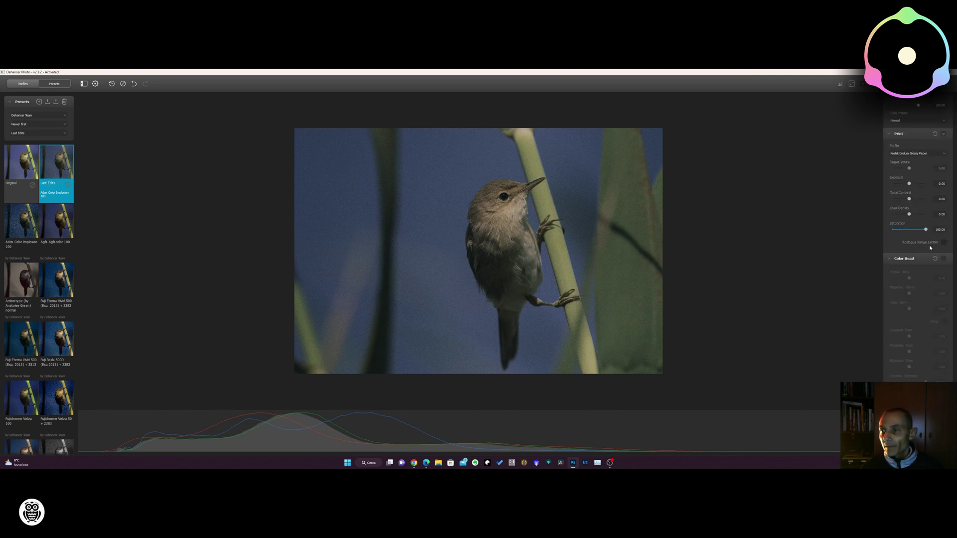
scroll(929, 248, "down", 7)
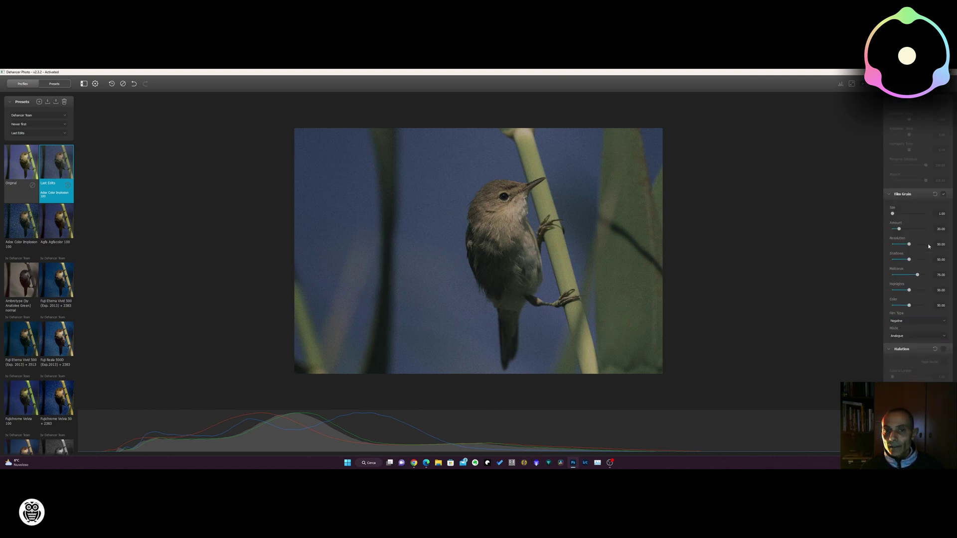
scroll(930, 246, "down", 1)
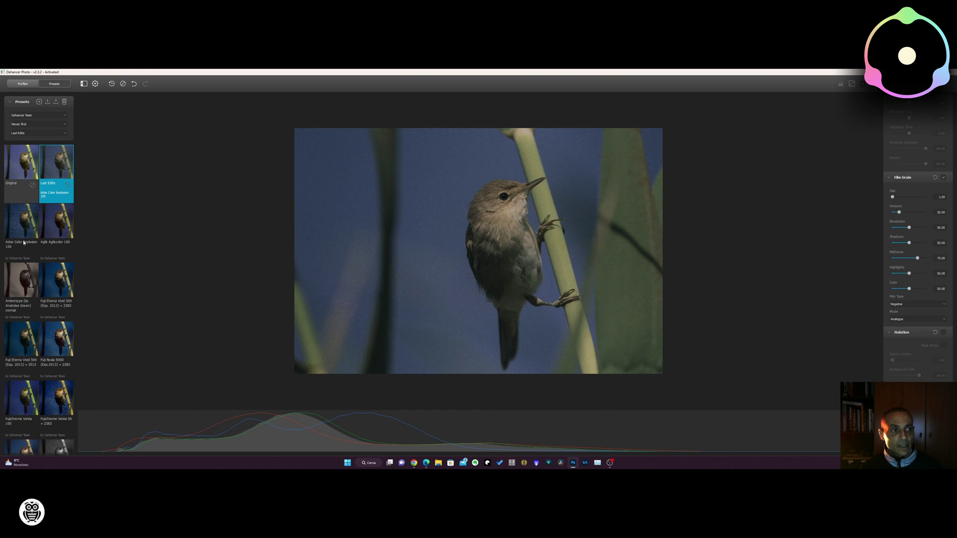
Preview the Fujichrome Velvia 100 preset, then apply the Fujichrome Velvia 50 + 2383 preset and inspect the bird up close
scroll(38, 353, "down", 3)
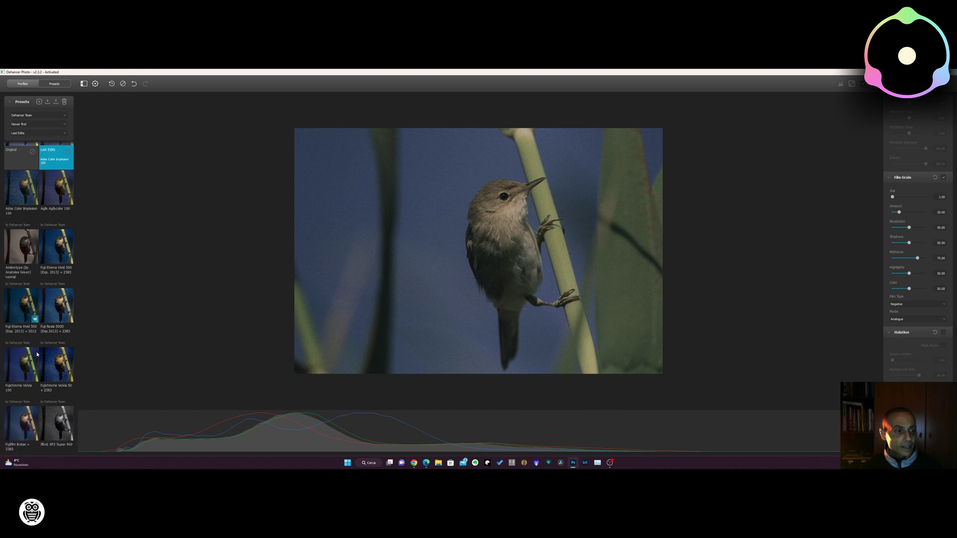
left_click(29, 349)
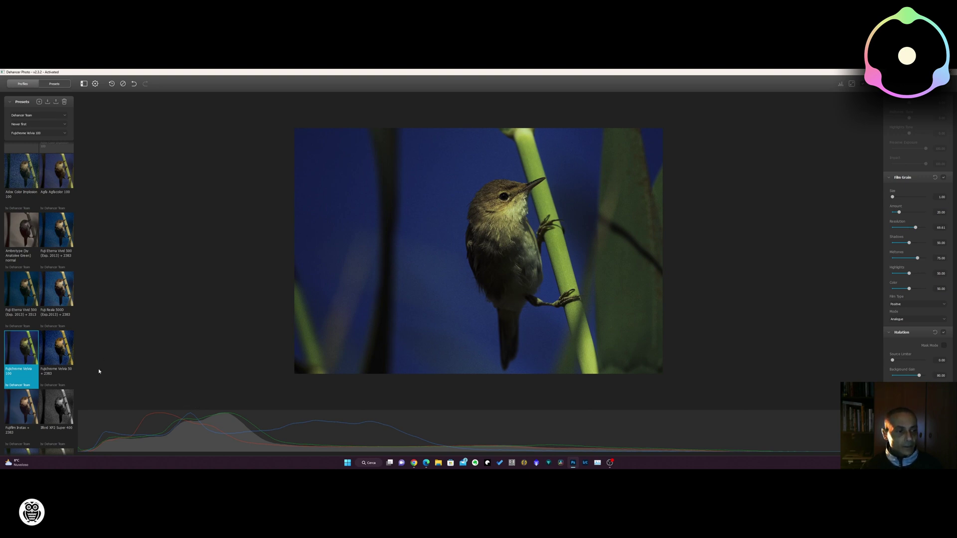
left_click(60, 350)
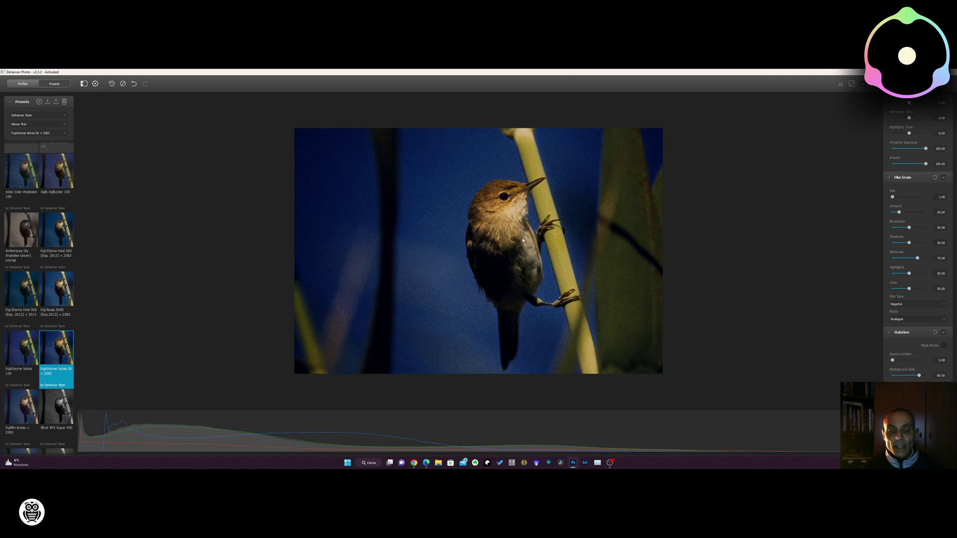
scroll(523, 243, "up", 3)
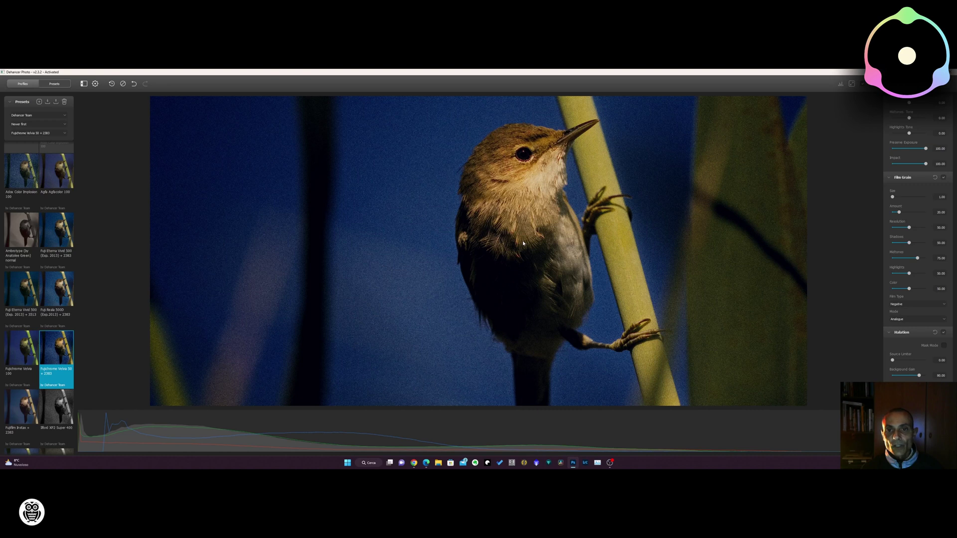
scroll(551, 255, "down", 1)
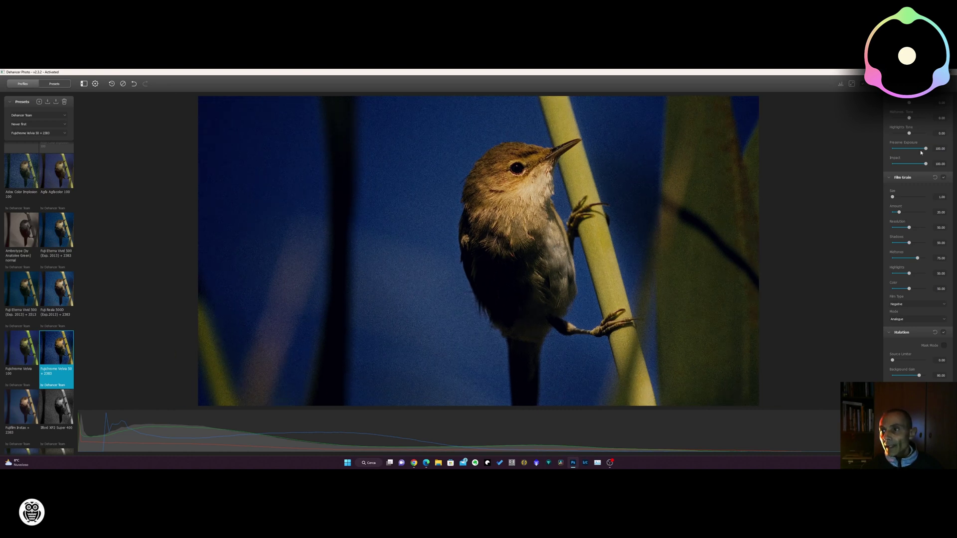
Raise the Exposure Compensation slightly to brighten the bird photo
scroll(912, 197, "down", 6)
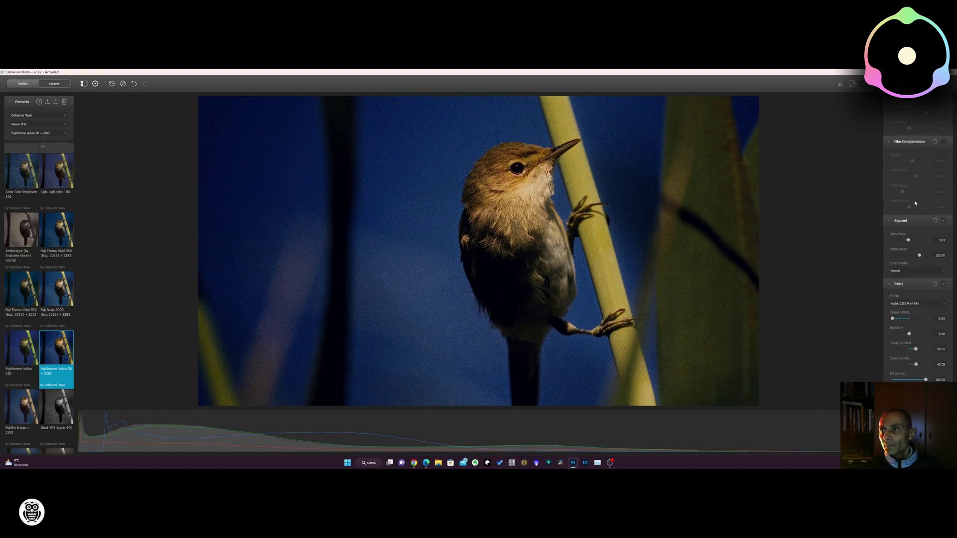
scroll(907, 207, "up", 5)
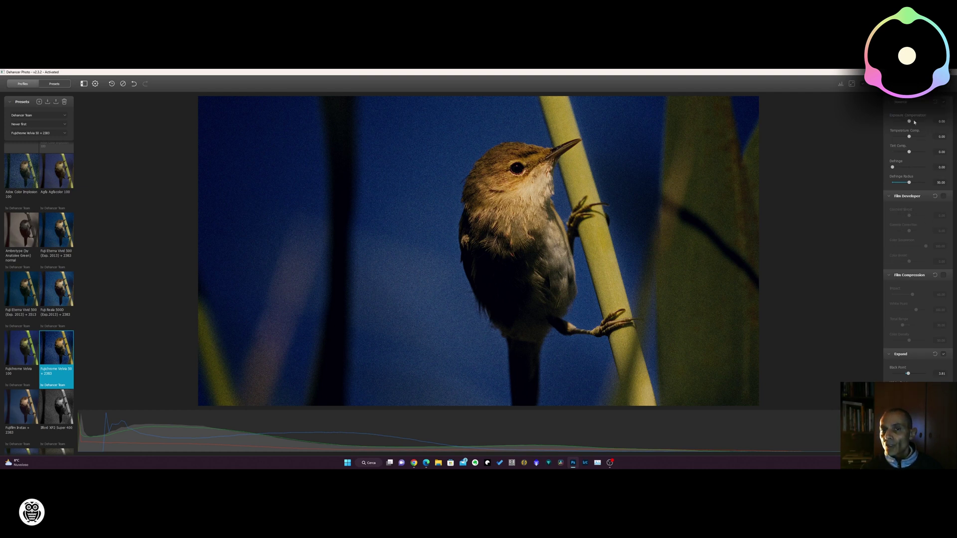
left_click_drag(911, 122, 913, 123)
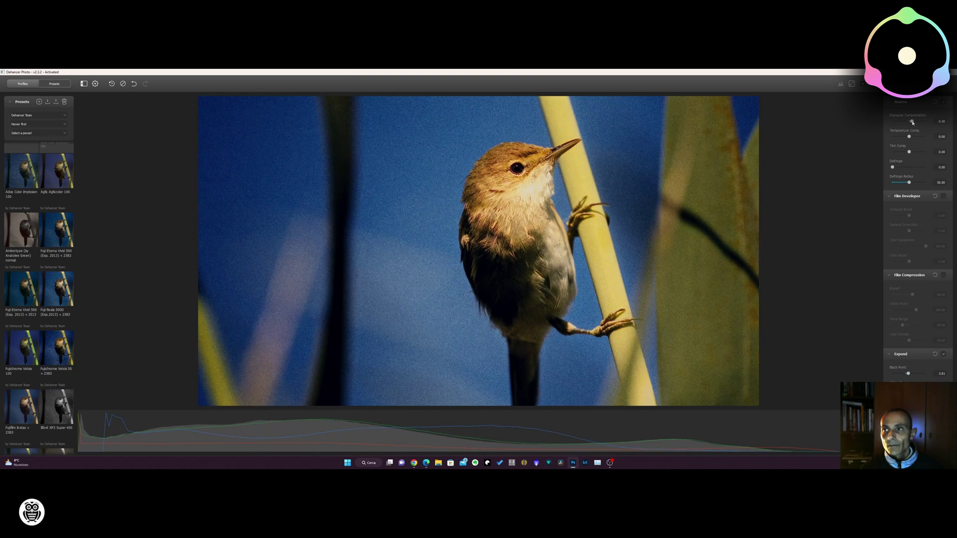
left_click_drag(913, 122, 914, 122)
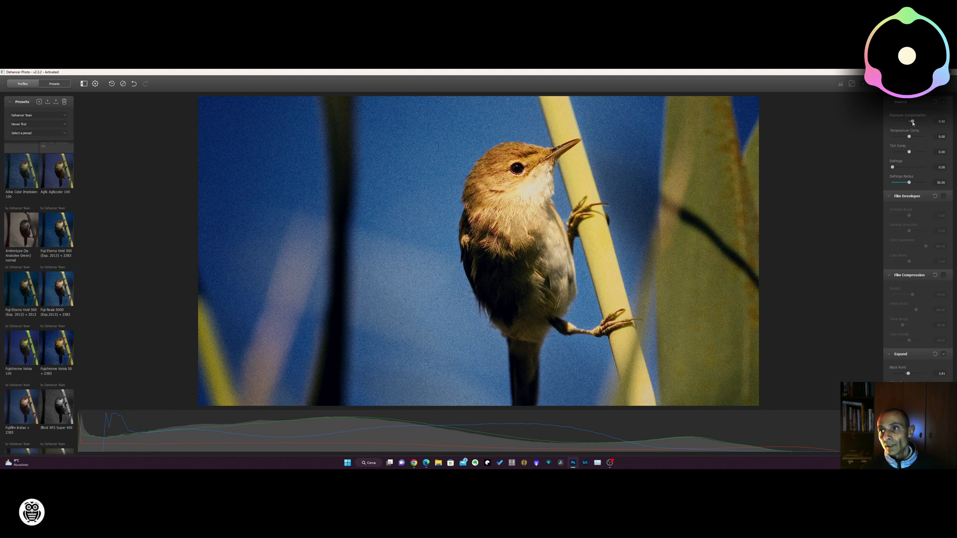
left_click_drag(914, 122, 912, 122)
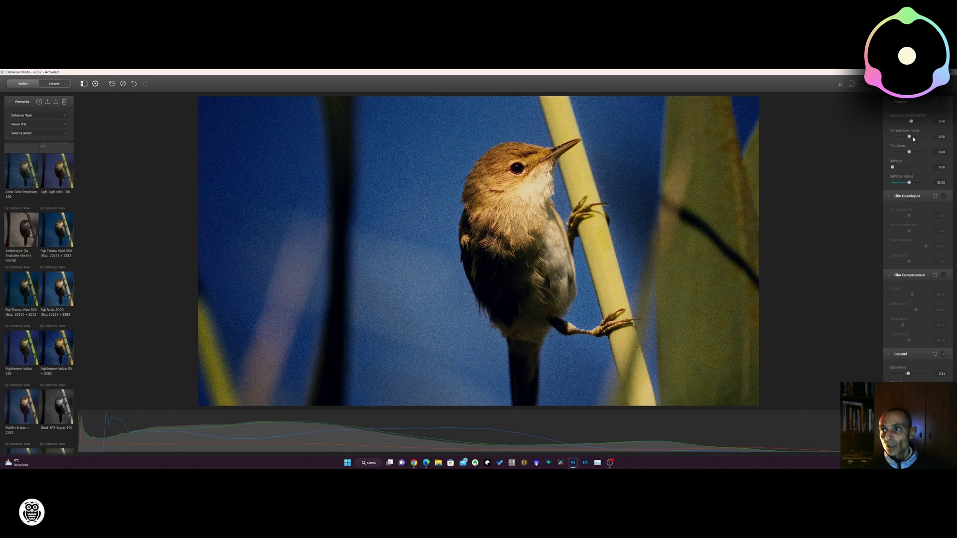
Increase the temperature and tint compensation to shift the photo's colors slightly
left_click_drag(910, 138, 913, 138)
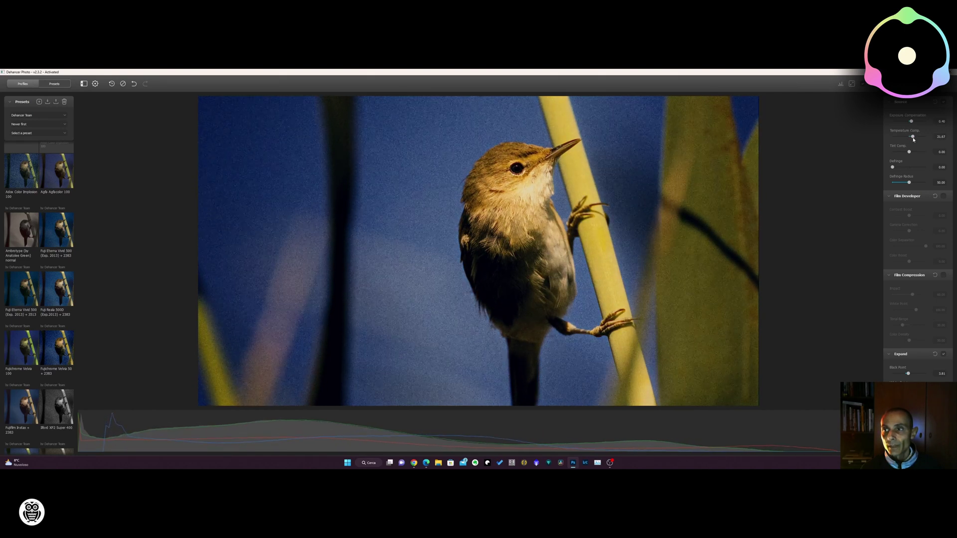
left_click_drag(910, 152, 914, 152)
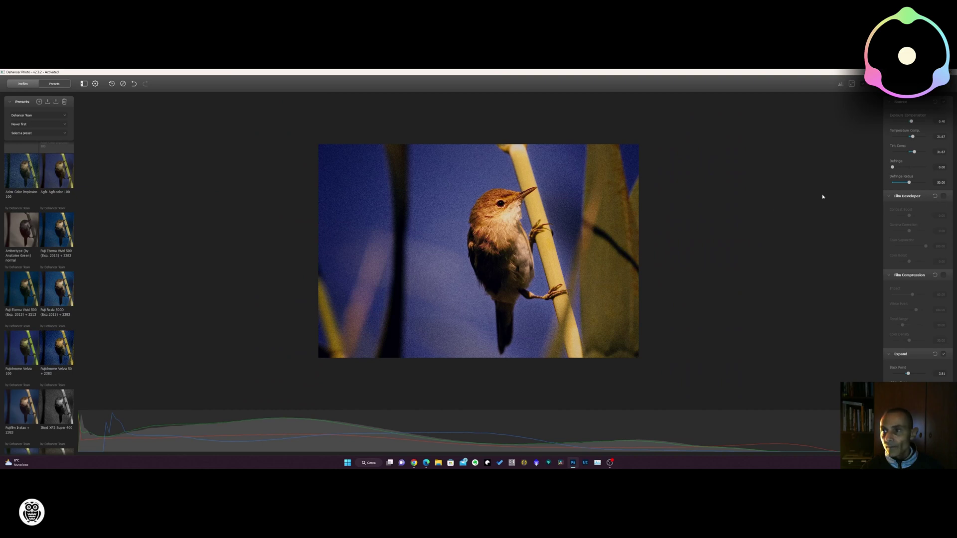
Enable Film Compression, slightly reduce its Impact and set its White Point a little higher
scroll(917, 249, "down", 1)
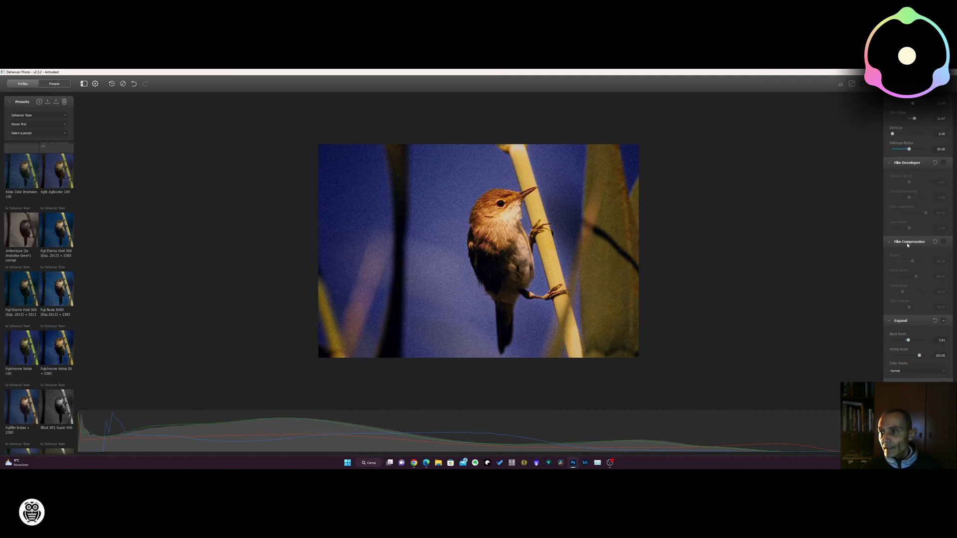
left_click(943, 241)
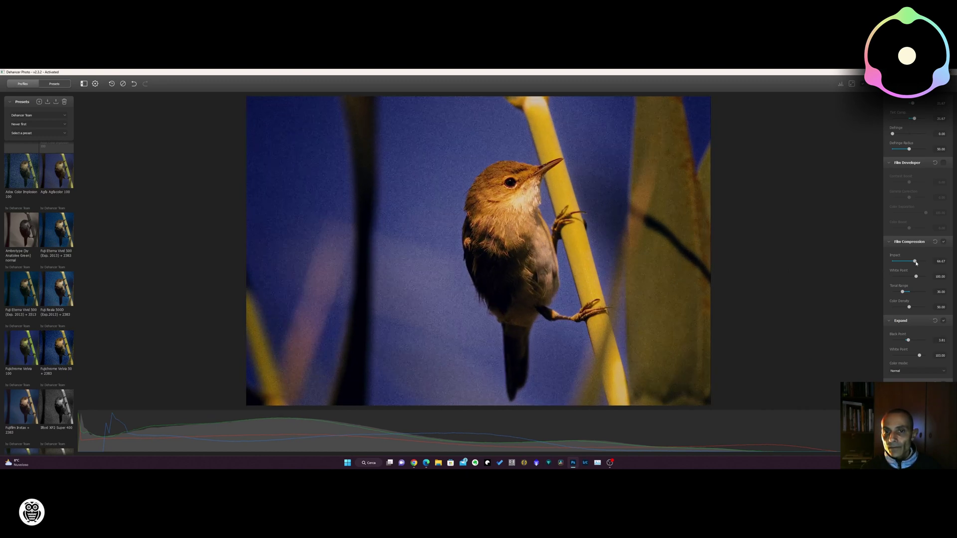
left_click_drag(912, 262, 933, 280)
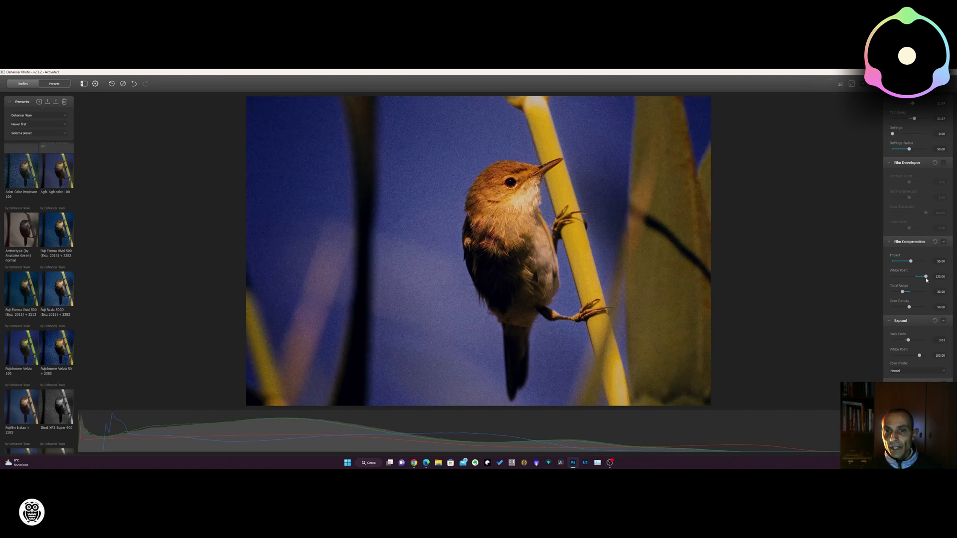
left_click_drag(927, 280, 922, 280)
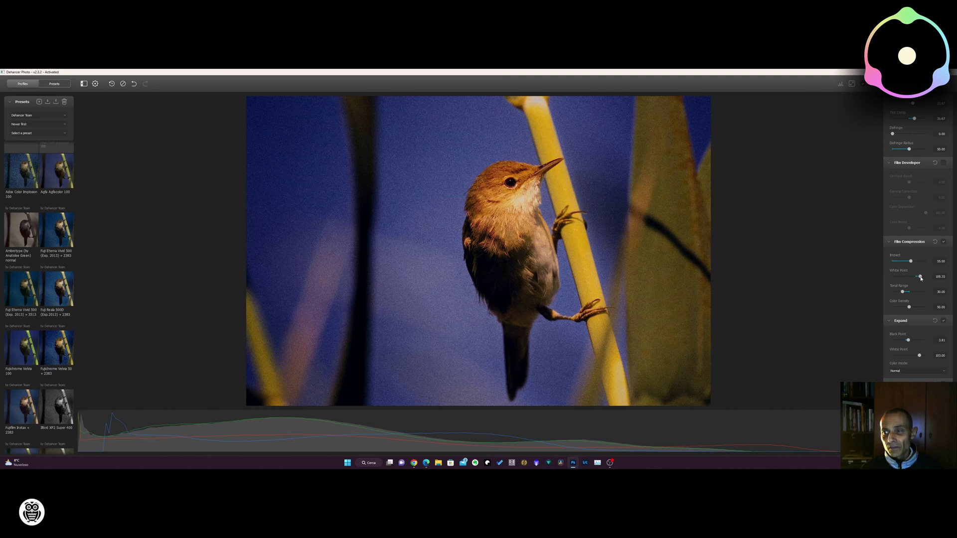
left_click_drag(921, 278, 919, 279)
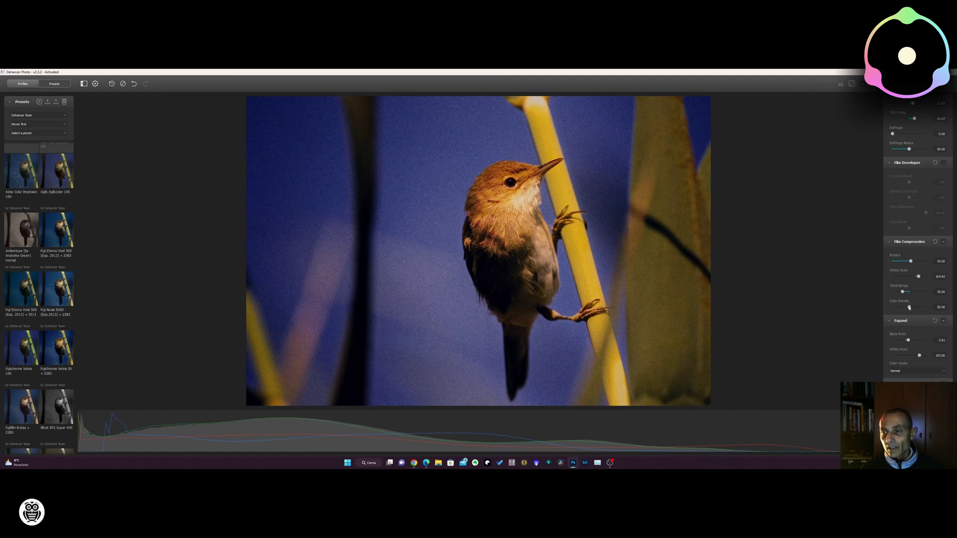
Lower the Black Point value in the Expand settings to lift the shadows
scroll(909, 304, "down", 1)
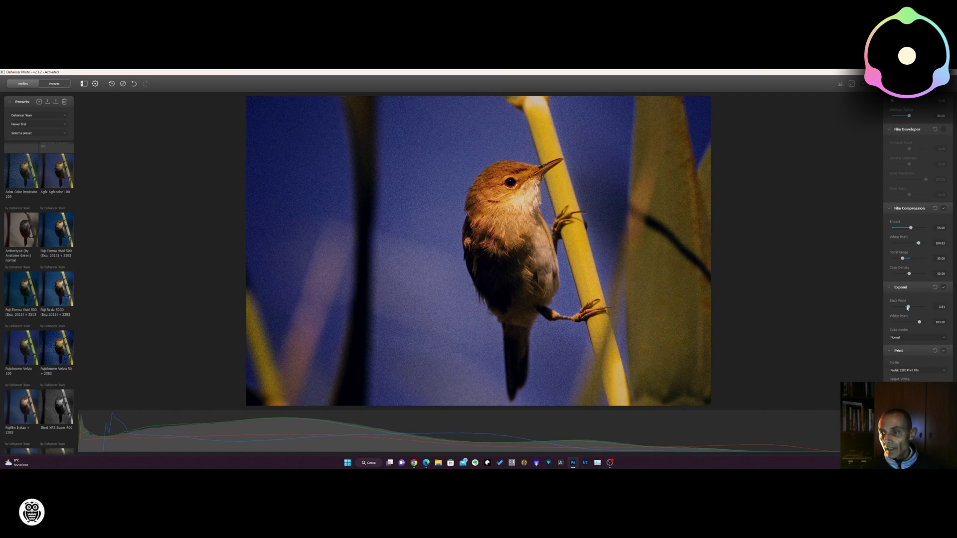
left_click_drag(908, 308, 905, 307)
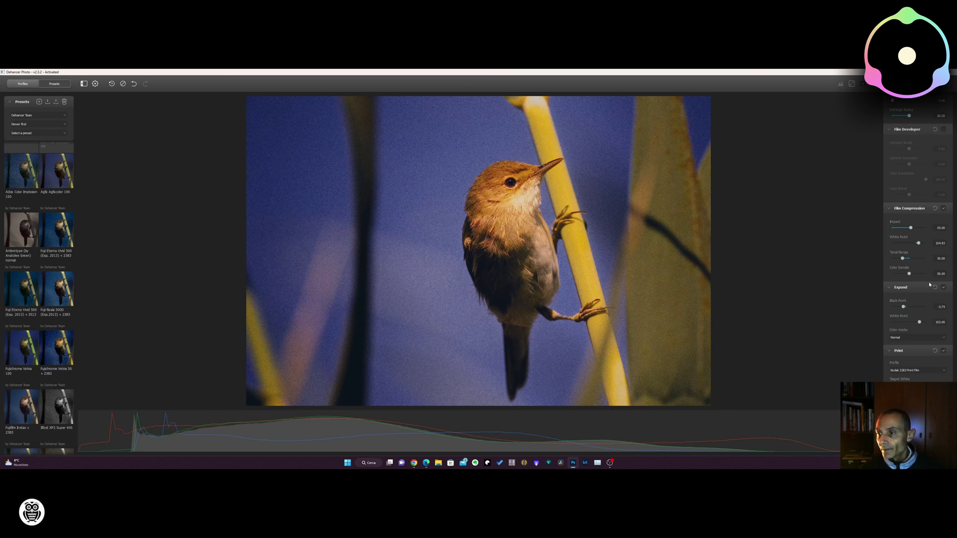
In Color Head, shift Magenta-Green towards green, raise the Shadows and Midtones Tone, and set the Highlights Tone to -100
scroll(928, 282, "down", 4)
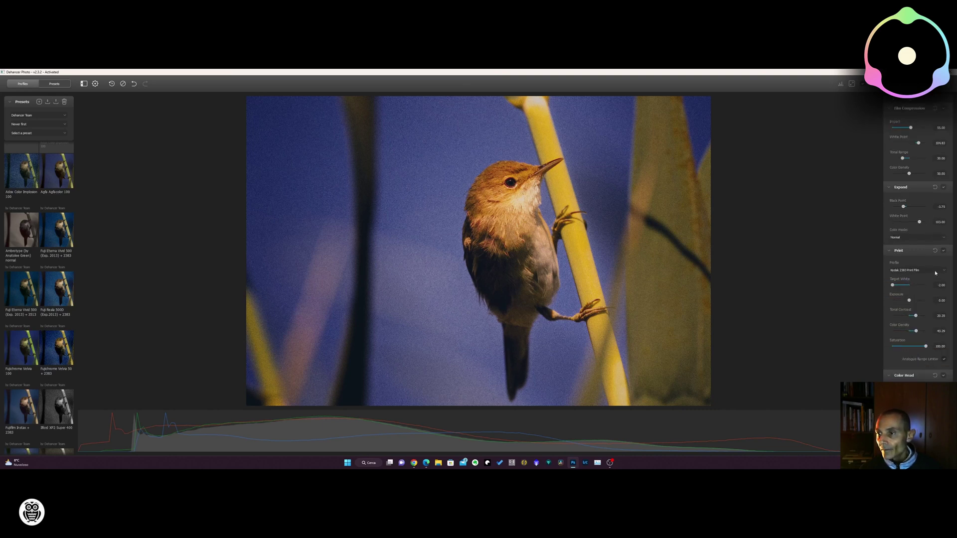
scroll(939, 309, "down", 3)
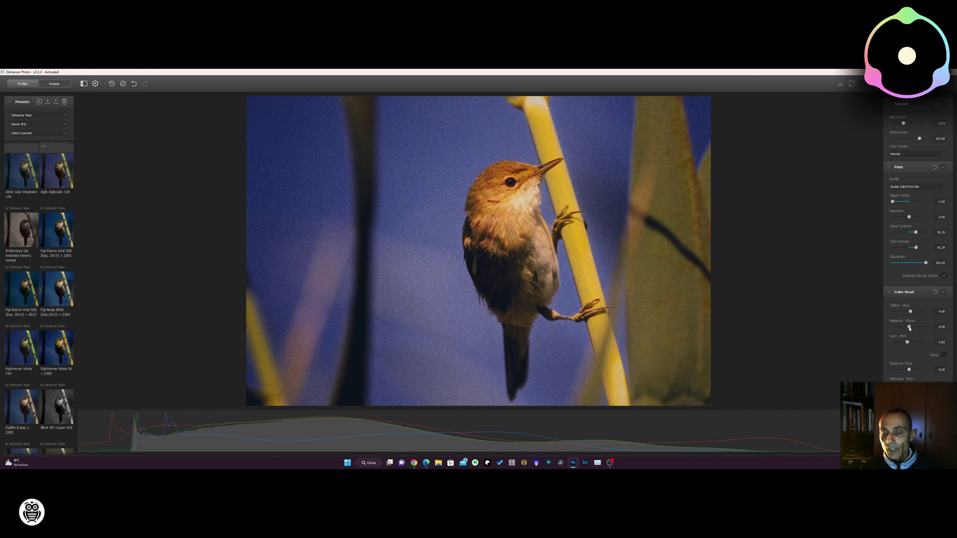
left_click_drag(910, 329, 914, 332)
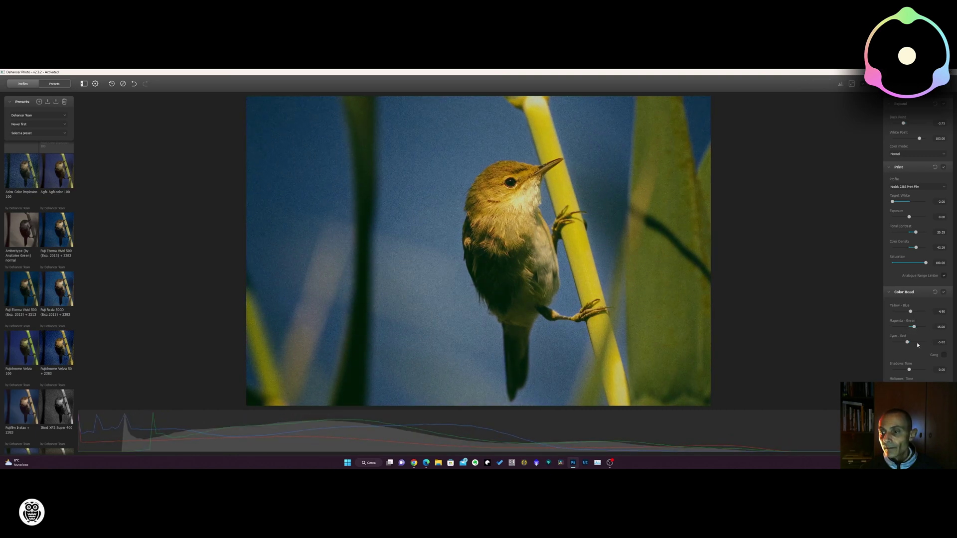
scroll(918, 345, "down", 1)
left_click_drag(911, 337, 894, 368)
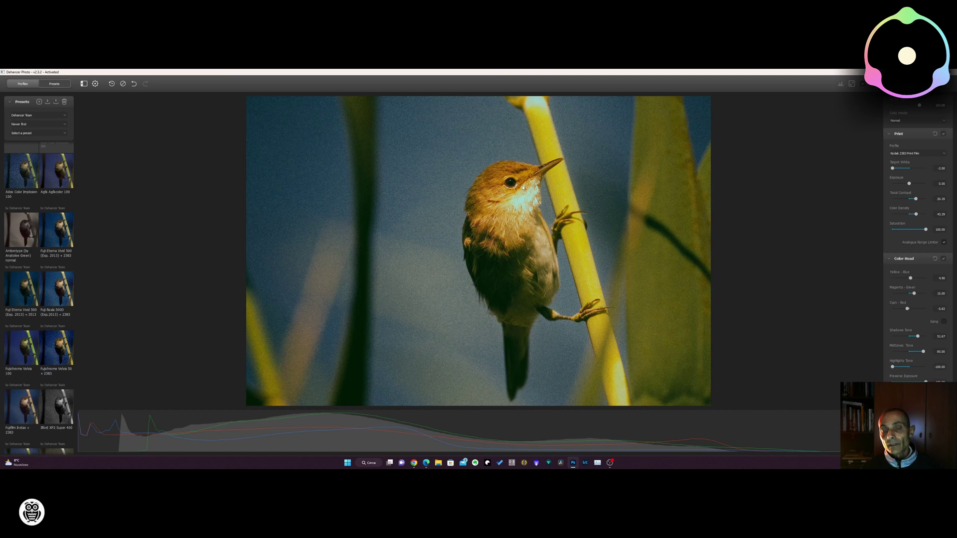
Set the Film Grain Resolution and Shadows to 100
scroll(923, 349, "down", 3)
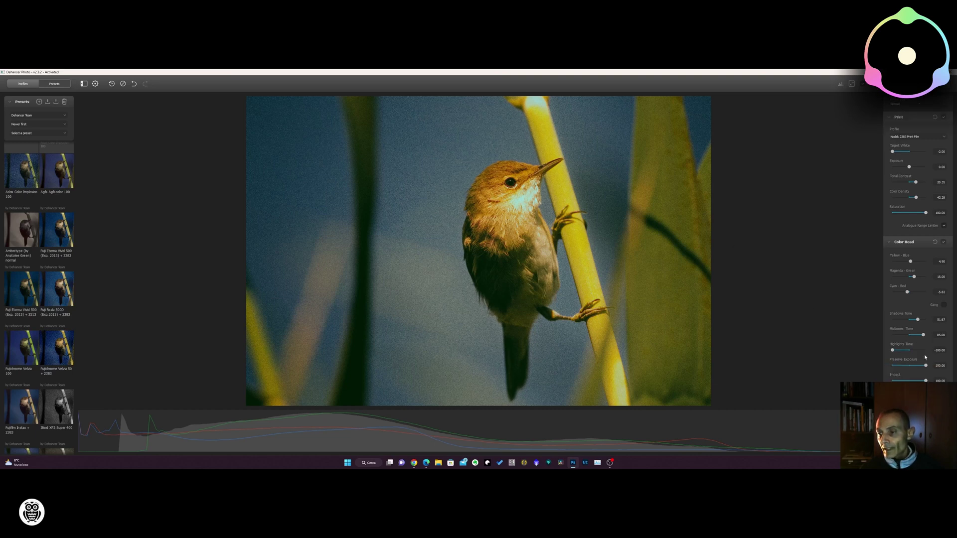
scroll(925, 357, "down", 5)
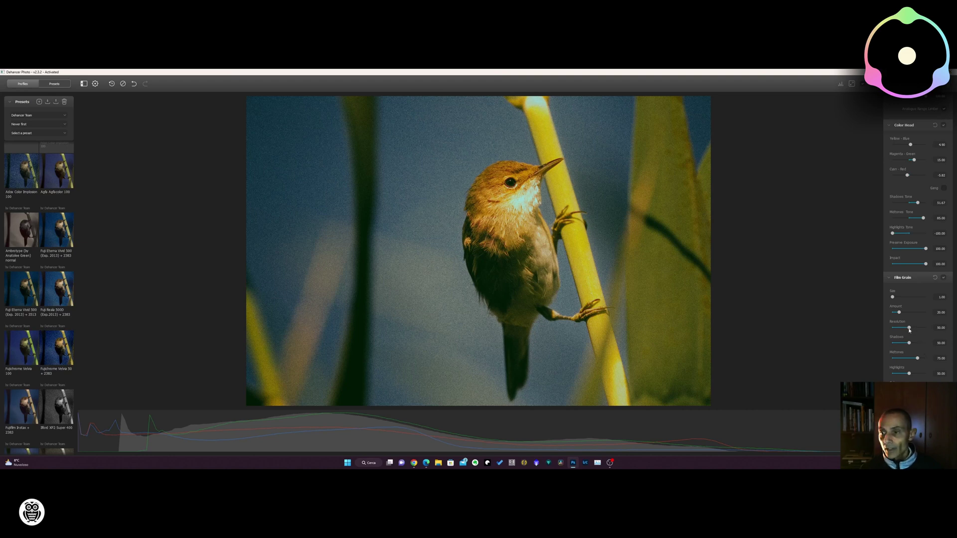
mouse_move(910, 329)
left_mouse_down()
mouse_move(888, 329)
mouse_move(927, 328)
left_mouse_up()
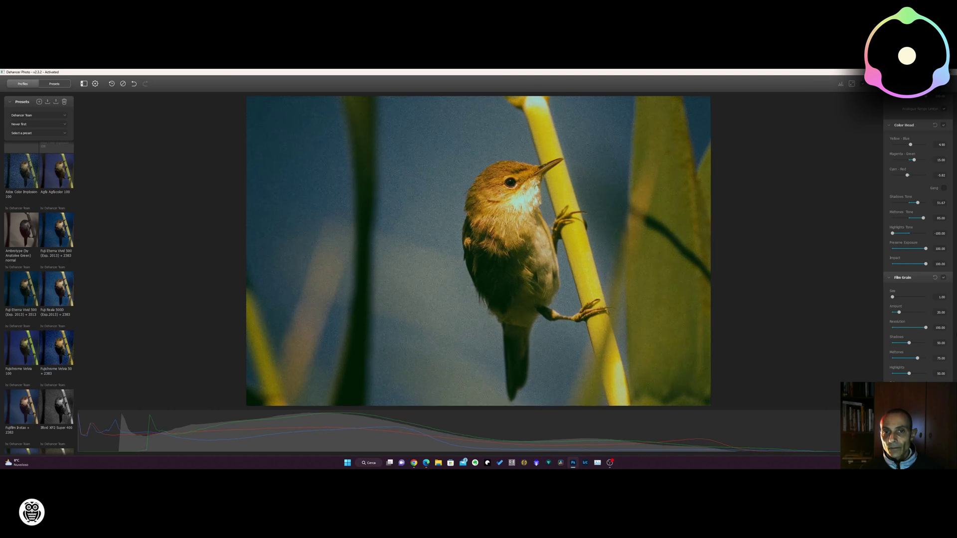
mouse_move(909, 344)
left_mouse_down()
mouse_move(897, 344)
mouse_move(926, 343)
left_mouse_up()
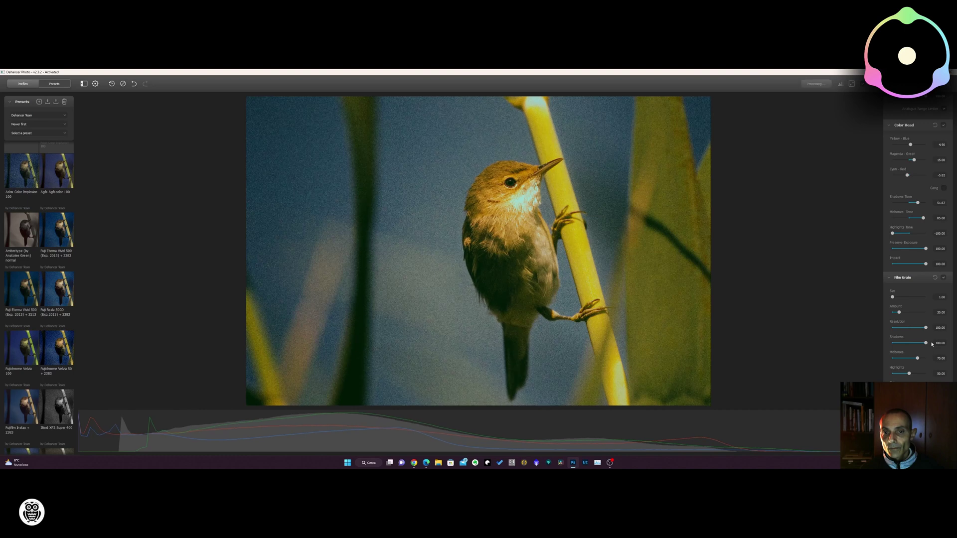
Strengthen the Halation by adjusting its Source Limiter and Background Gain and setting Smoothness to 100
scroll(916, 372, "down", 1)
scroll(916, 372, "down", 3)
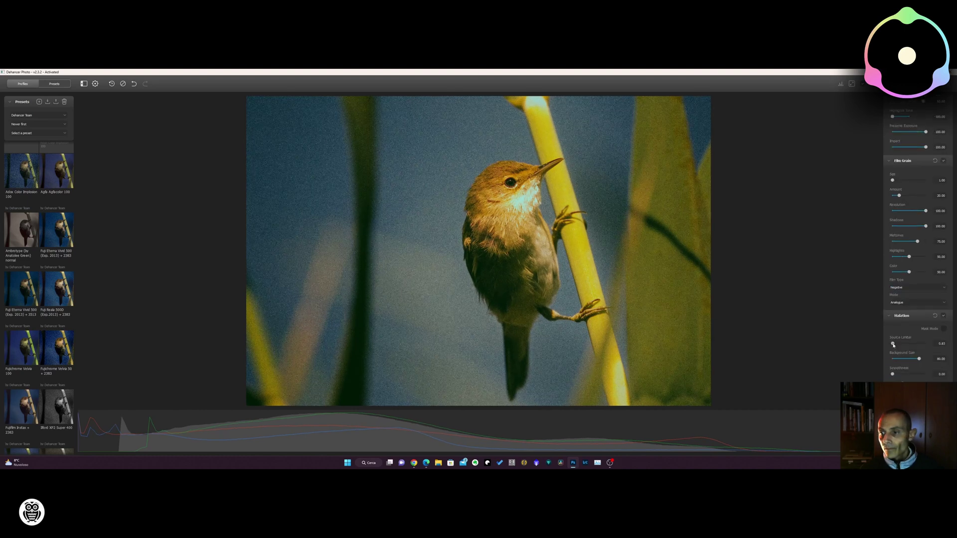
left_click_drag(893, 345, 920, 377)
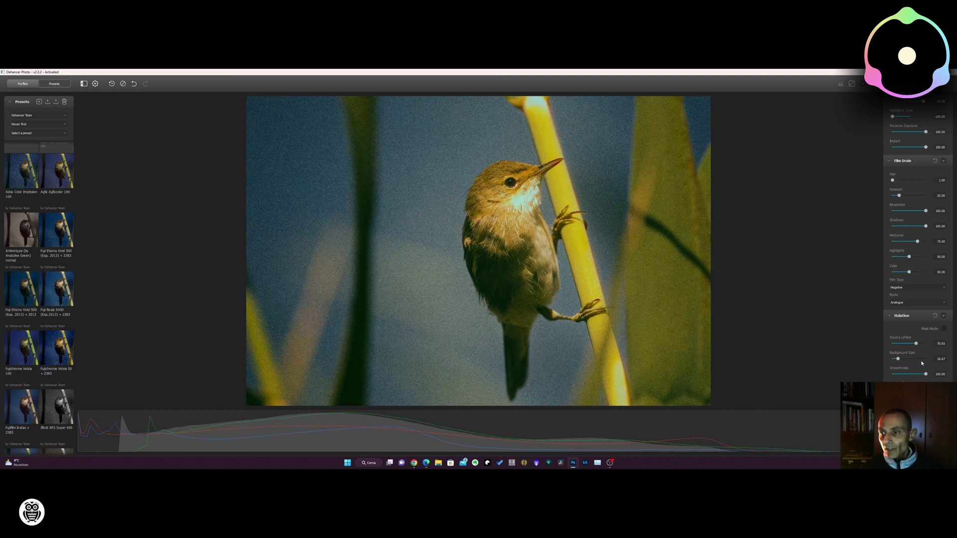
left_click(897, 362)
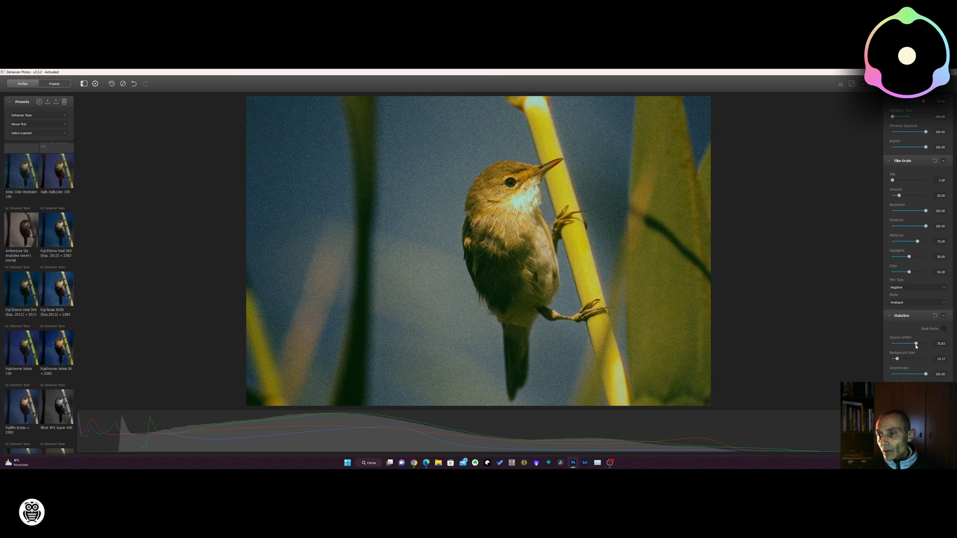
mouse_move(916, 344)
left_mouse_down()
mouse_move(893, 344)
mouse_move(904, 344)
left_mouse_up()
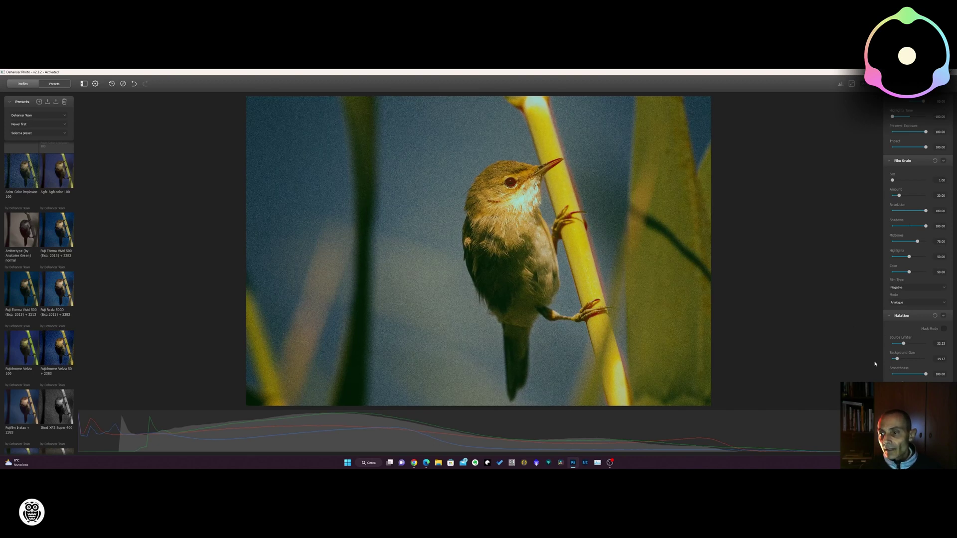
double_click(904, 345)
left_click_drag(893, 345, 904, 346)
scroll(917, 370, "down", 3)
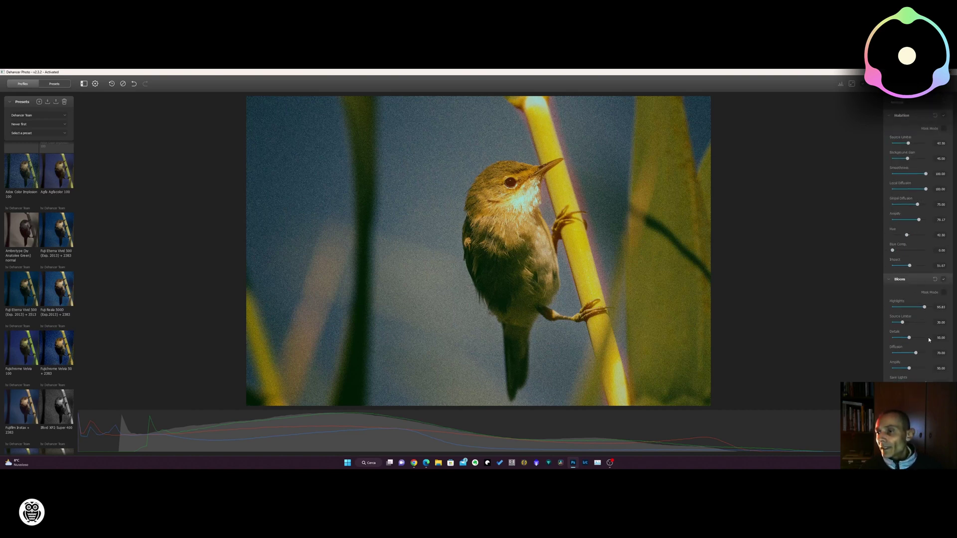
Apply the Dehancer look to the layer in Photoshop and toggle the layer's visibility to compare it with the original
scroll(928, 337, "down", 3)
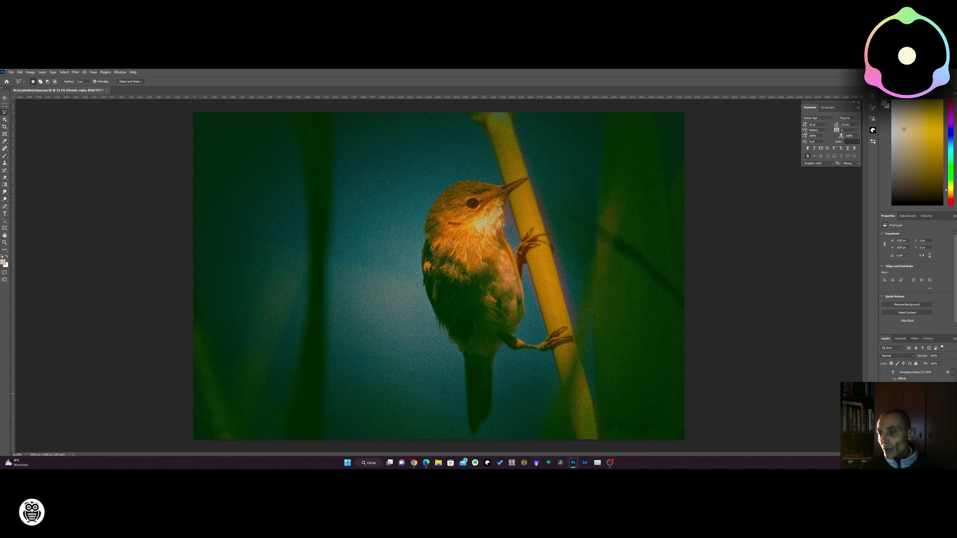
key("ctrl+comma")
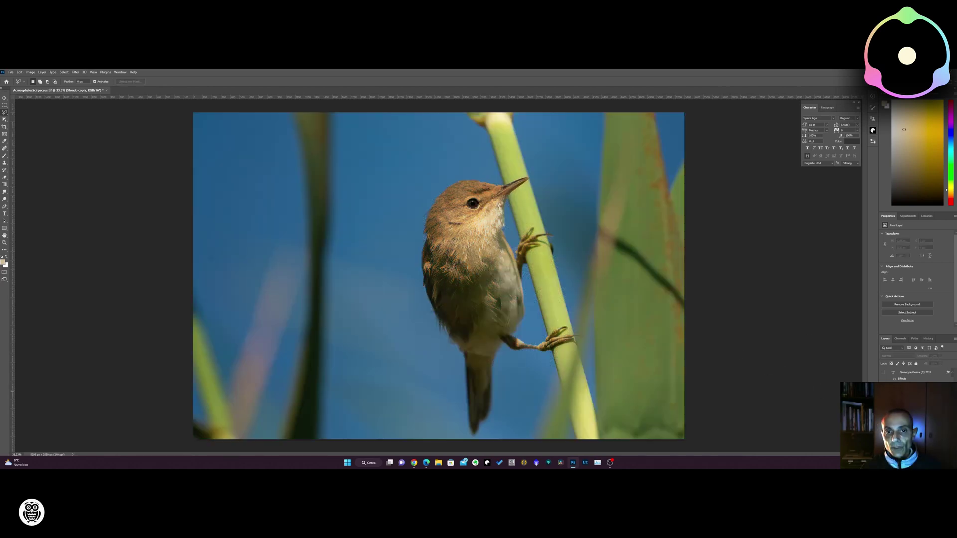
key("ctrl+comma")
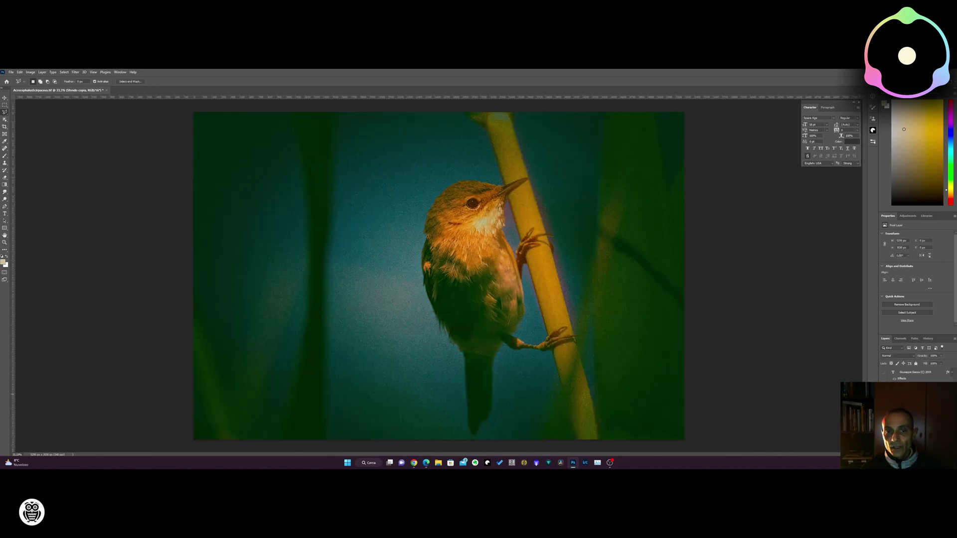